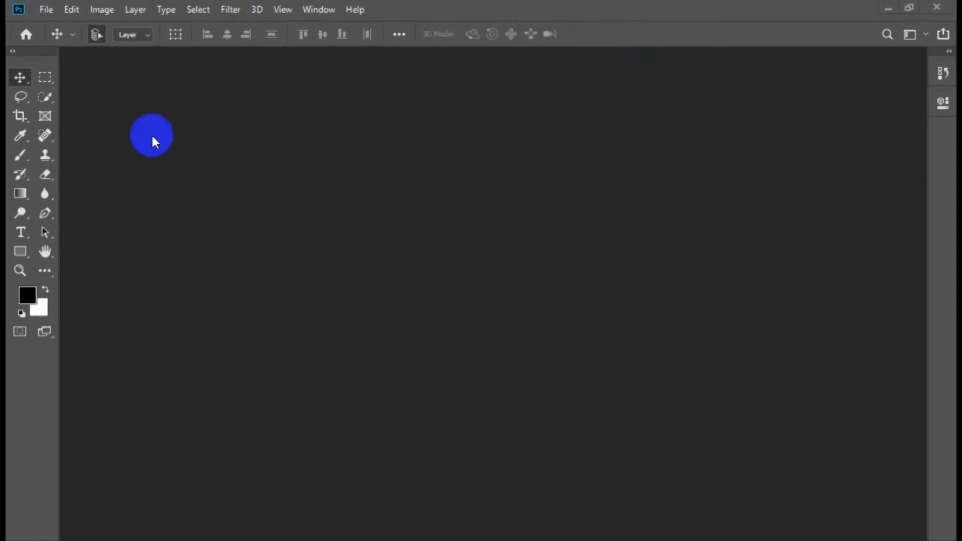
- Open Image24_Root1, Image24_Root2, Image24_Root3 and masking 24_Final from the Project 24 Root folder, and minimize the final image's window
left_click(47, 10)
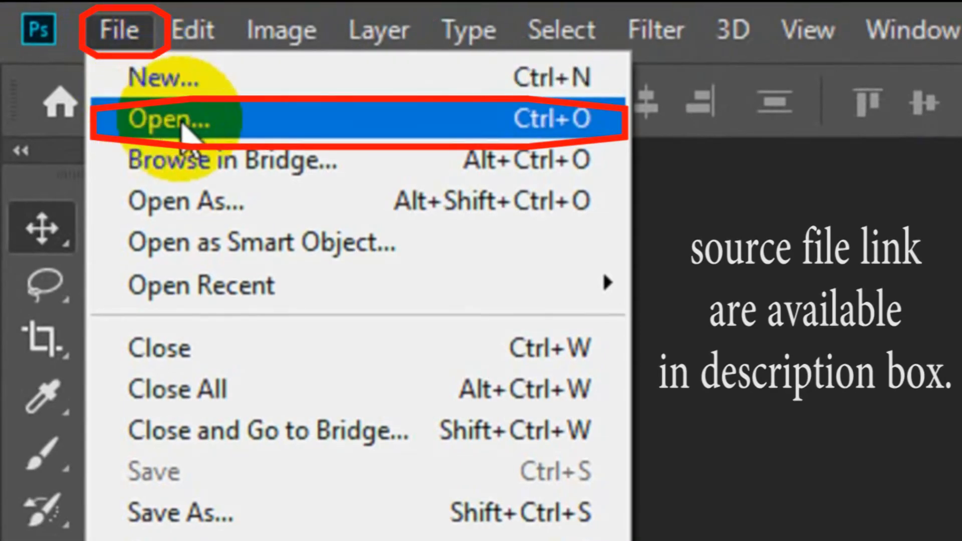
left_click(142, 120)
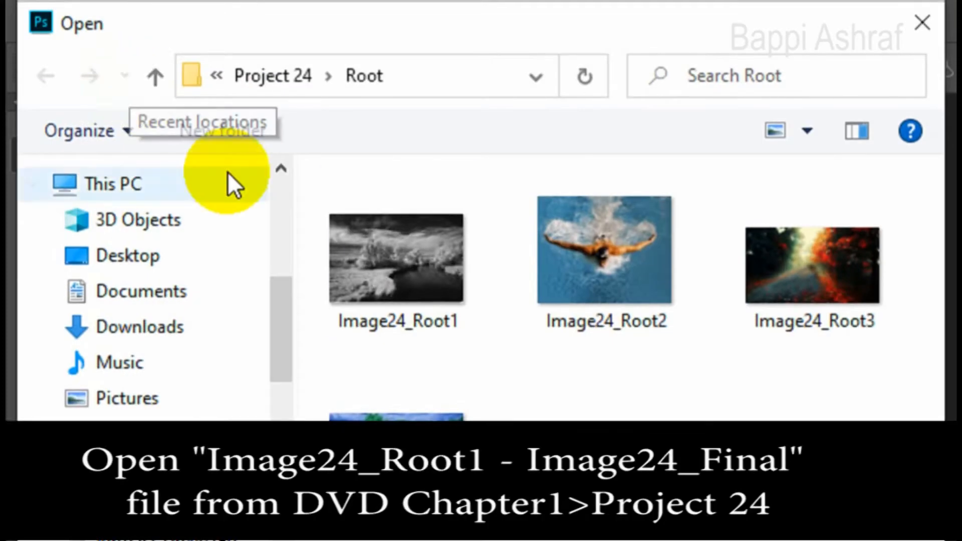
left_click_drag(837, 469, 356, 259)
left_click_drag(253, 197, 251, 196)
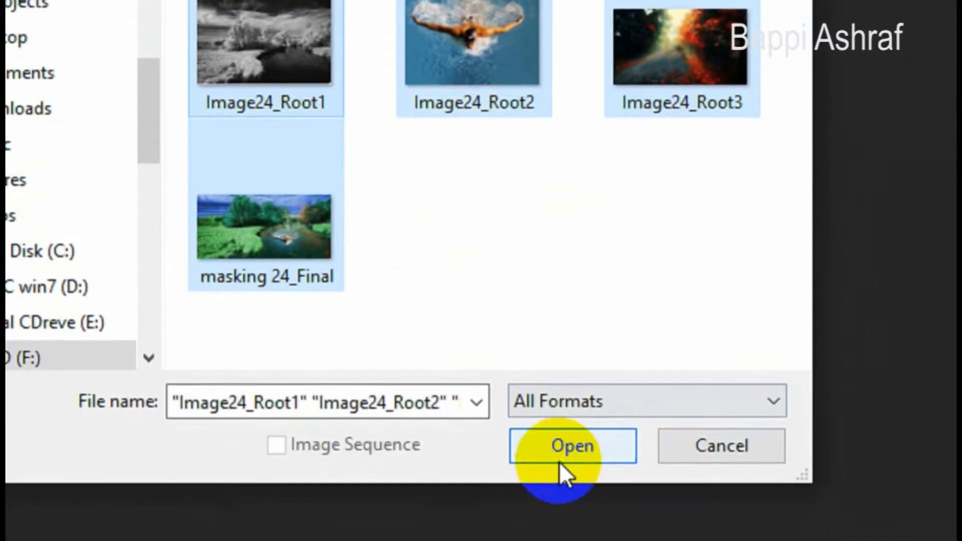
left_click(565, 450)
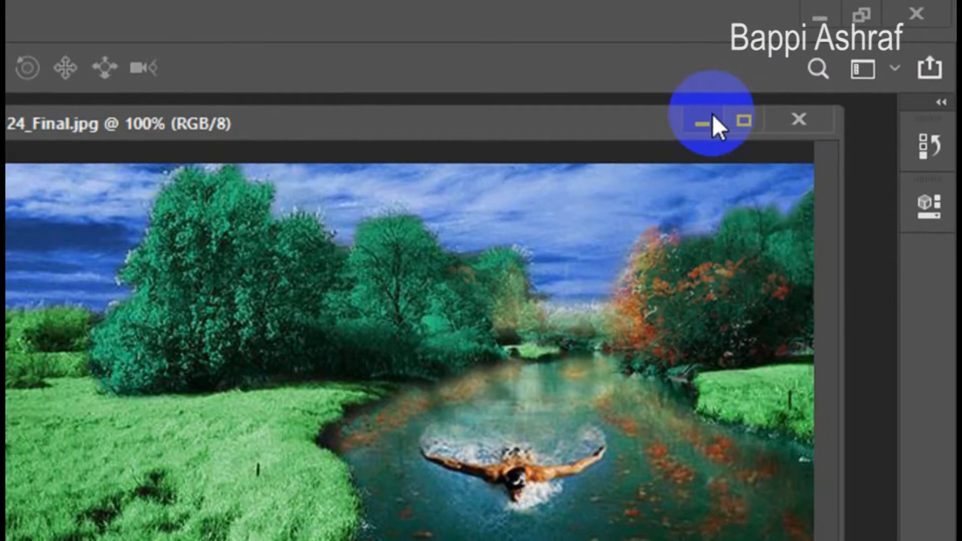
left_click(704, 122)
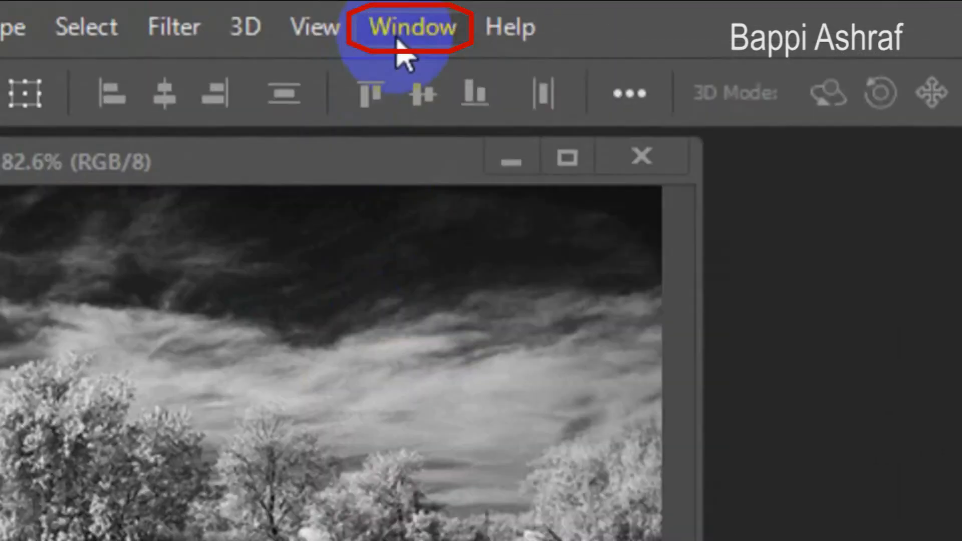
- Display the Layers panel and enlarge the Image24_Root1 document window to show more of the landscape
left_click(313, 12)
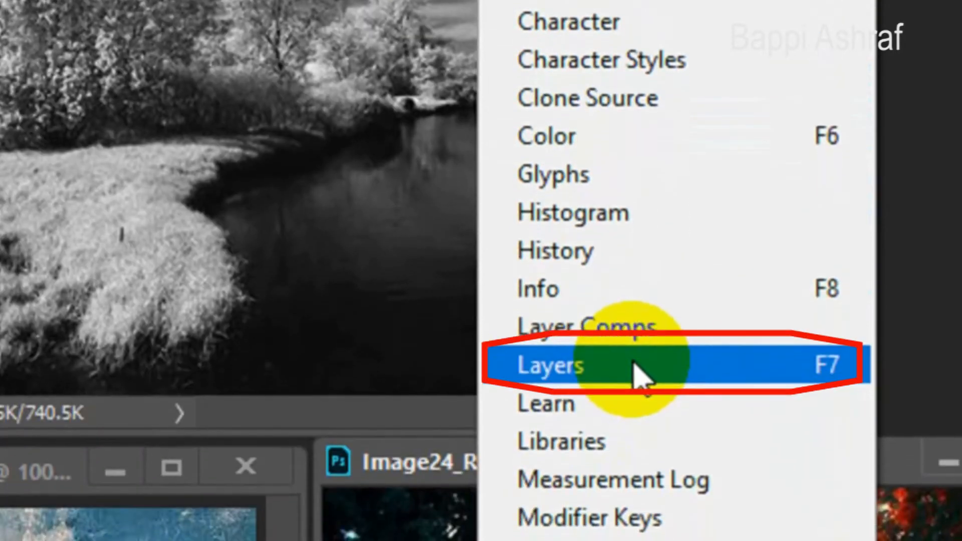
left_click(634, 397)
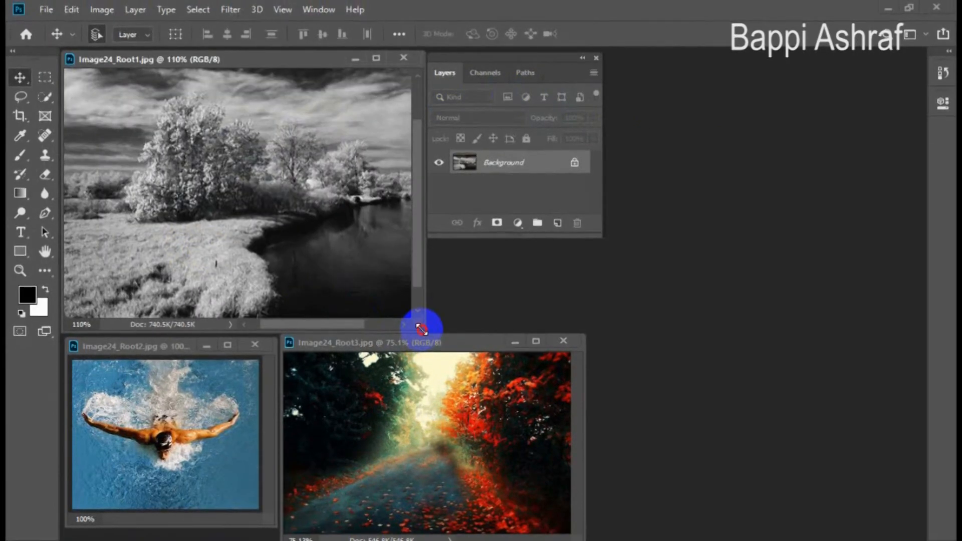
left_click_drag(421, 329, 507, 446)
scroll(154, 388, "up", 1)
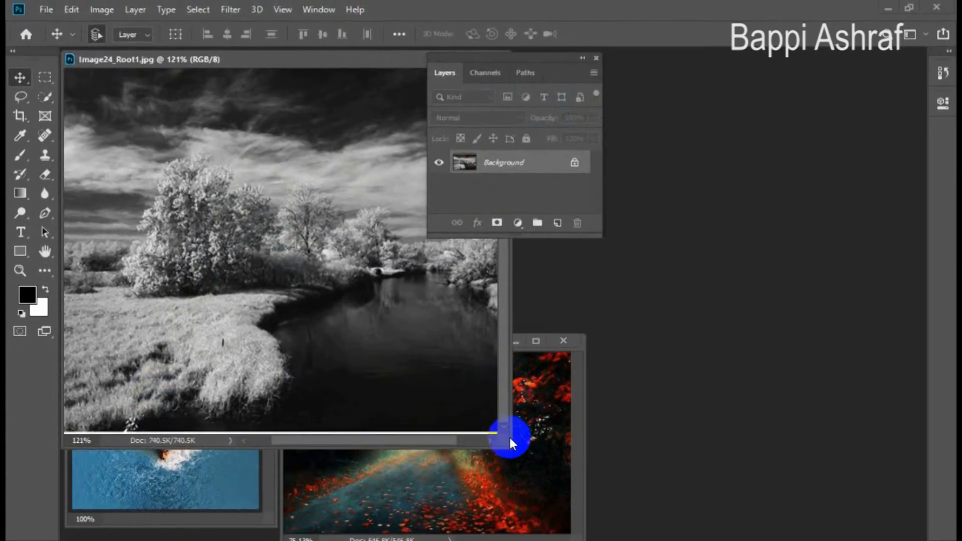
left_click_drag(507, 440, 550, 459)
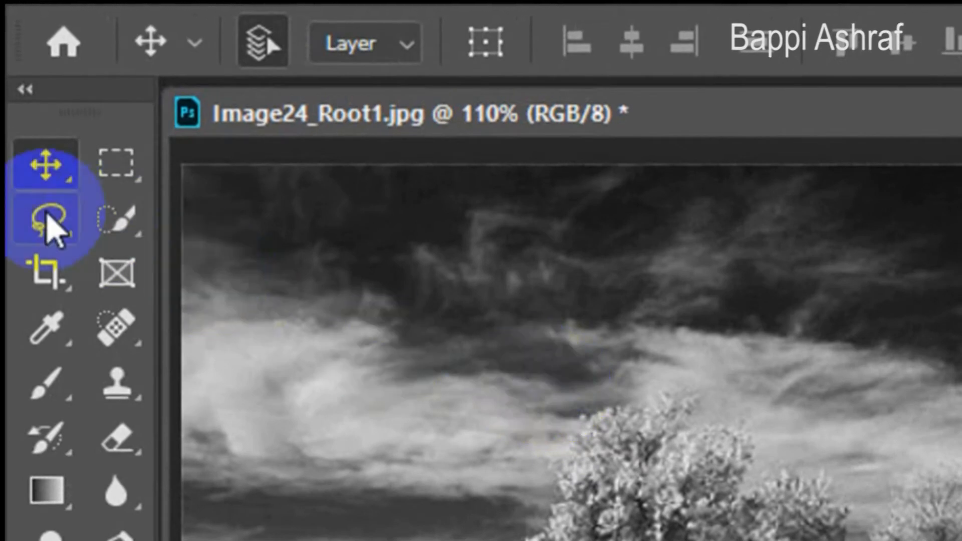
- Select the large grass bank beside the river in Image24_Root1 with the Polygonal Lasso, following the tree line, image edge and shoreline
left_click(47, 220)
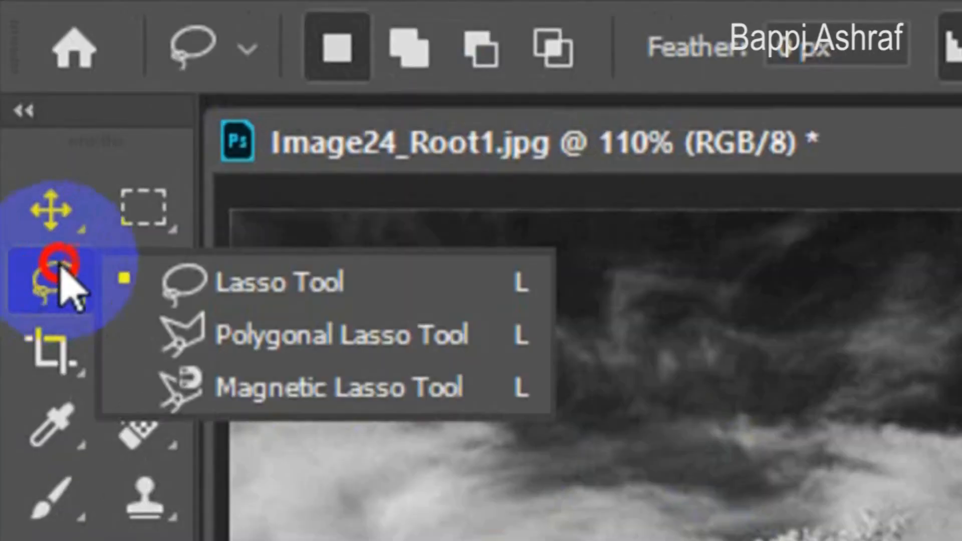
left_click(306, 334)
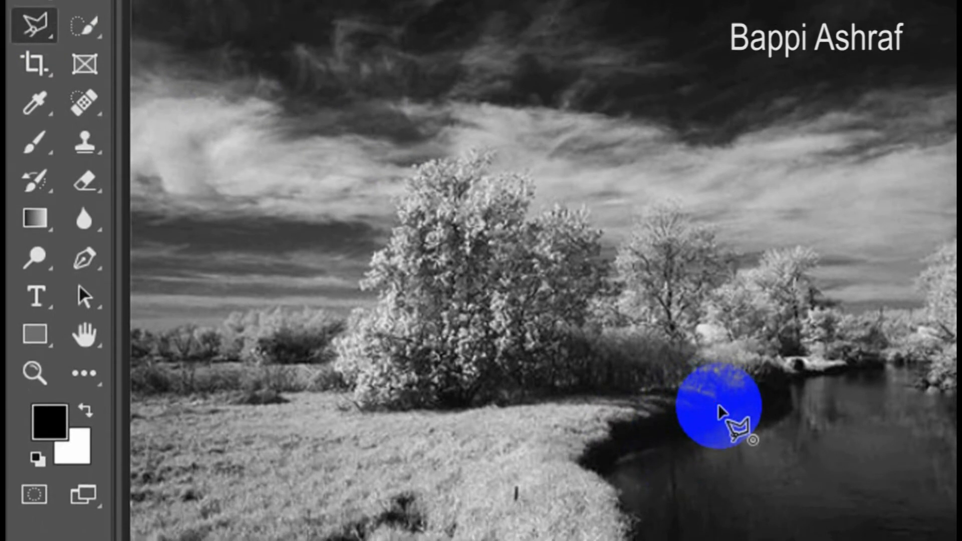
left_click(719, 406)
left_click(643, 393)
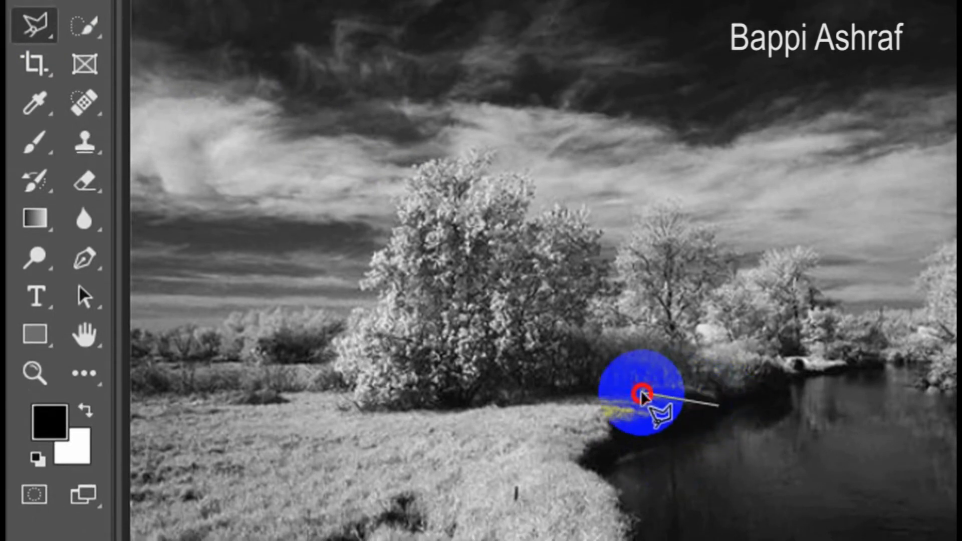
left_click(570, 396)
left_click(502, 400)
left_click(450, 407)
left_click(395, 411)
left_click(358, 410)
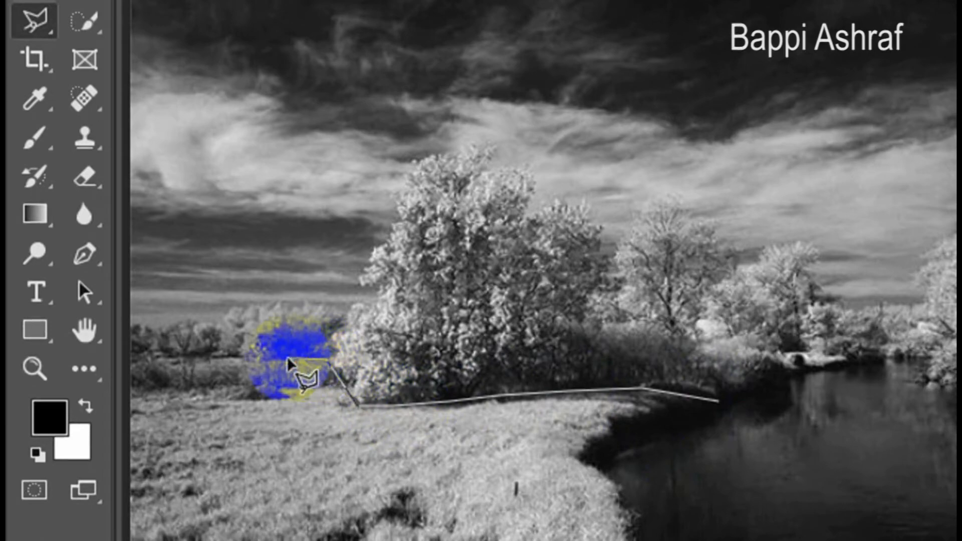
left_click(171, 357)
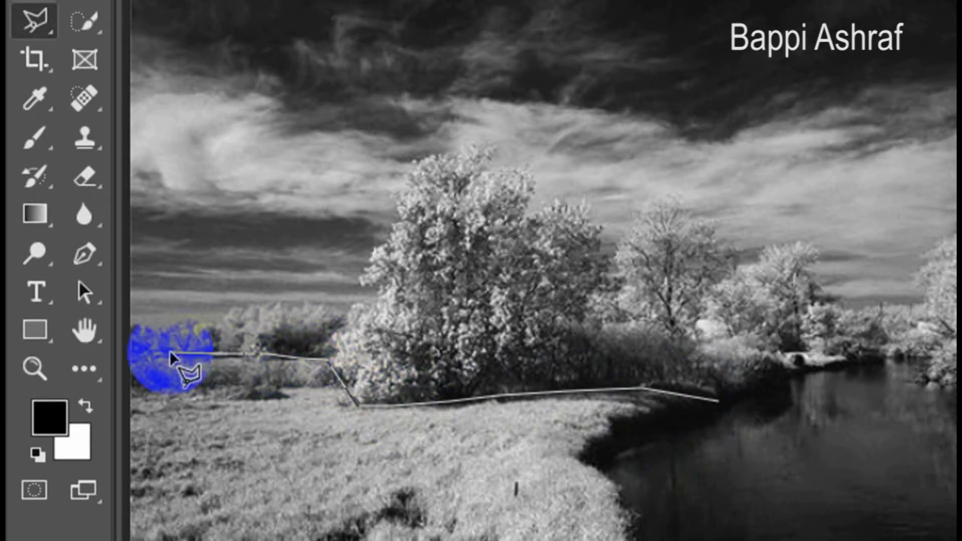
left_click(125, 355)
left_click(129, 464)
left_click(286, 400)
left_click(341, 395)
left_click(363, 400)
left_click(454, 354)
left_click(529, 376)
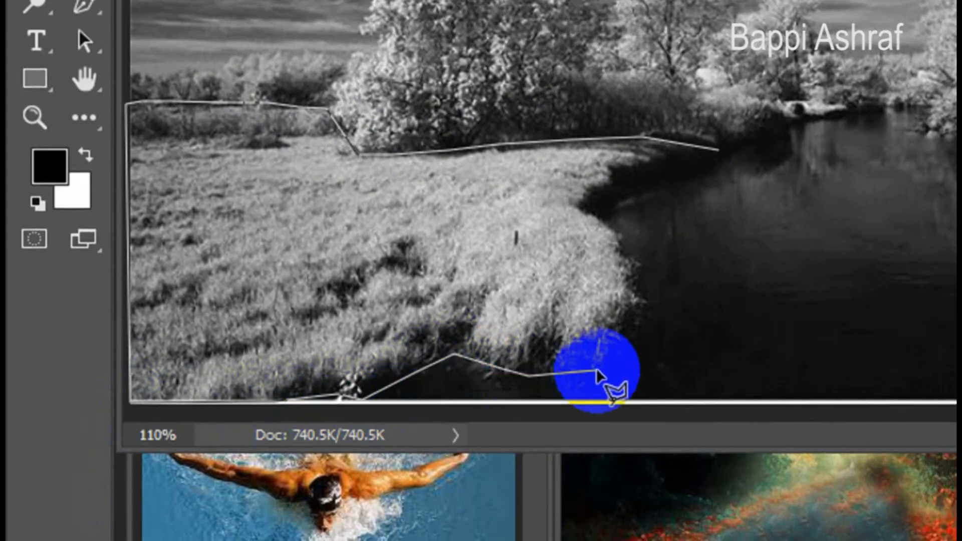
left_click(596, 369)
left_click(643, 301)
left_click(621, 236)
left_click(584, 210)
left_click(631, 174)
left_click(718, 150)
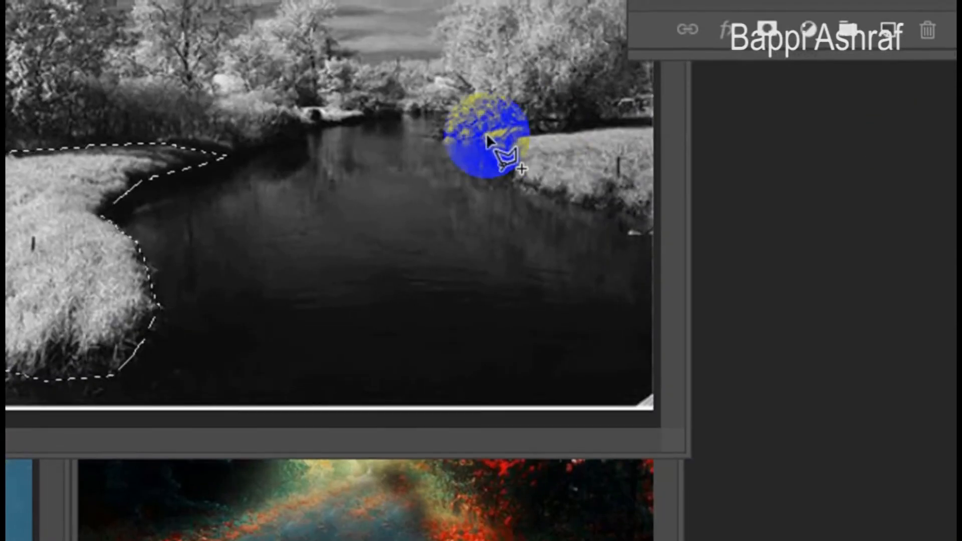
- Add the smaller grass bank on the opposite side of the river to the polygonal selection
left_click(619, 220)
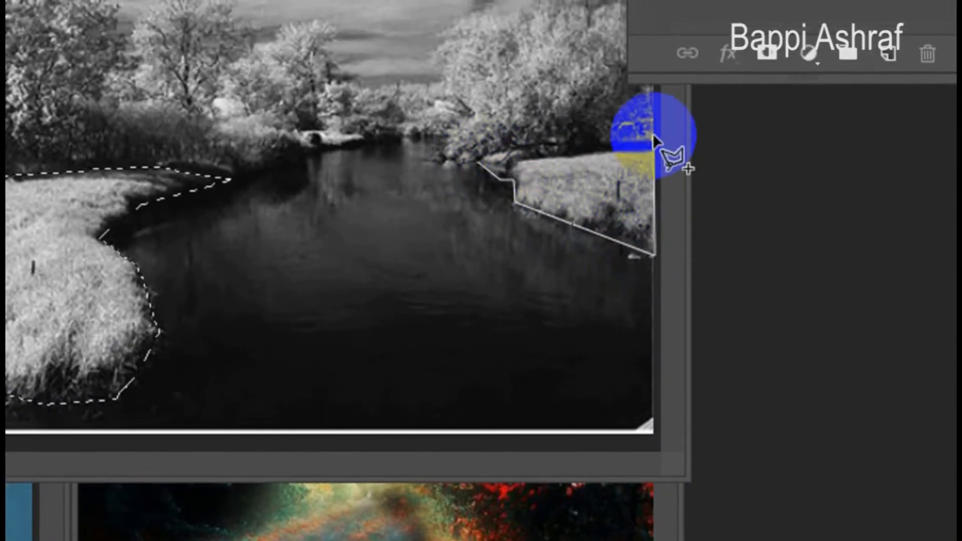
left_click(654, 110)
left_click(621, 108)
left_click(479, 167)
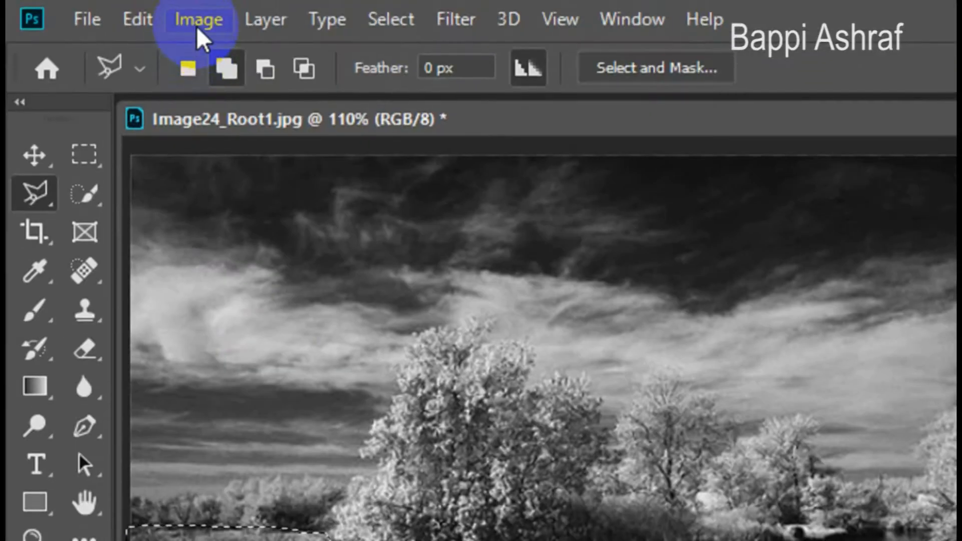
- Colorize the selected grass green using Hue/Saturation with hue 121 and saturation 42, and clear the selection
left_click(198, 21)
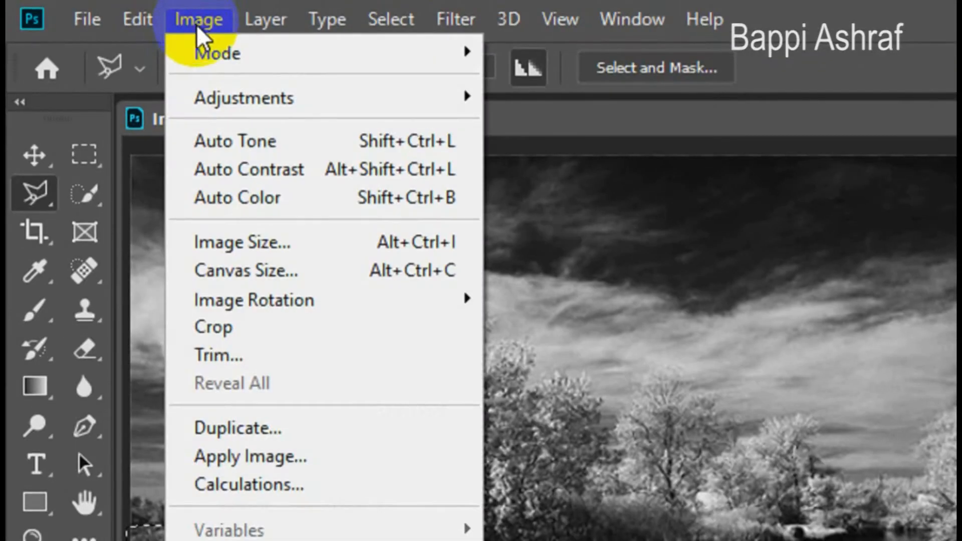
mouse_move(231, 96)
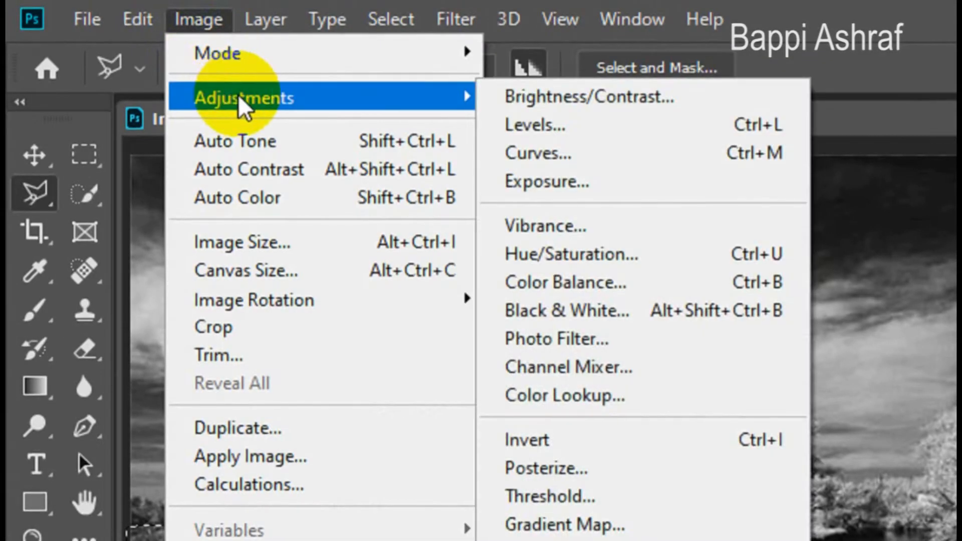
left_click(606, 253)
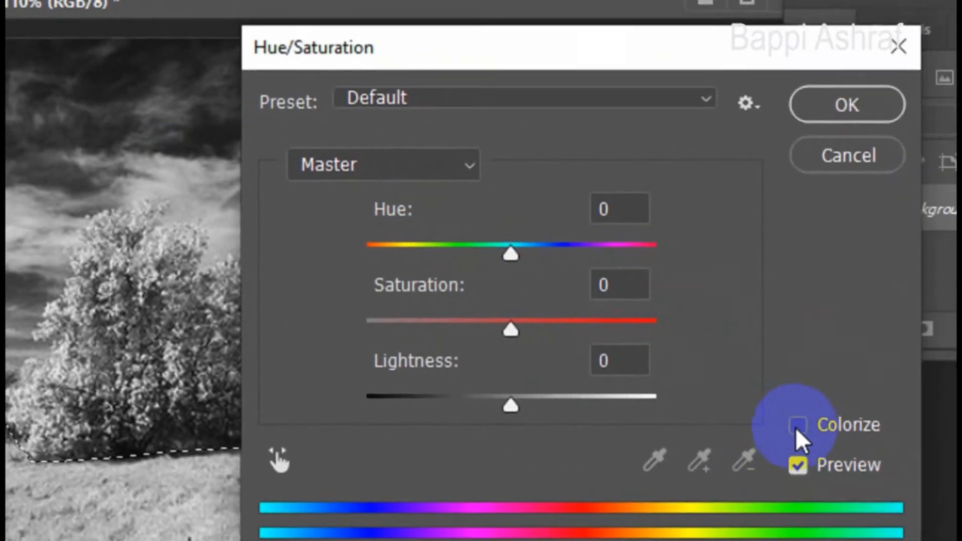
left_click(940, 482)
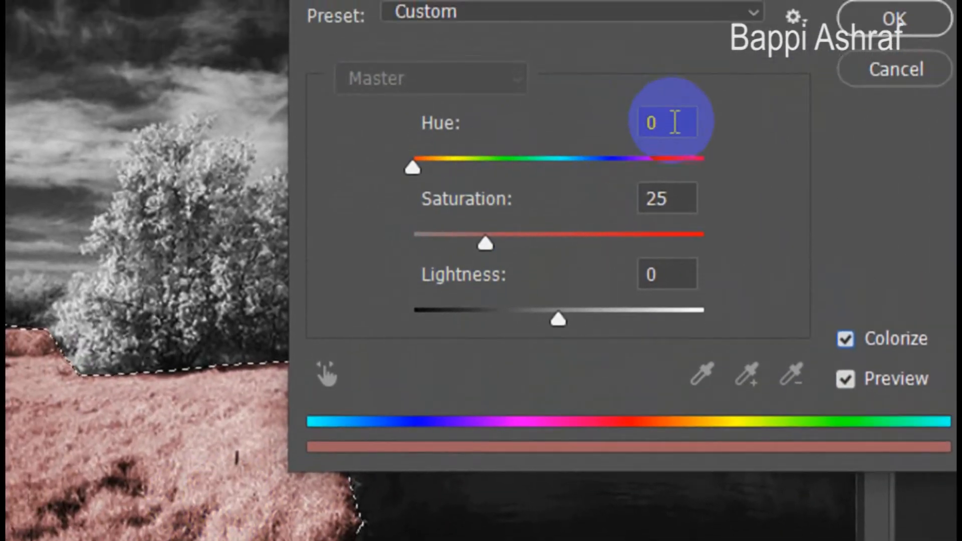
left_click(592, 91)
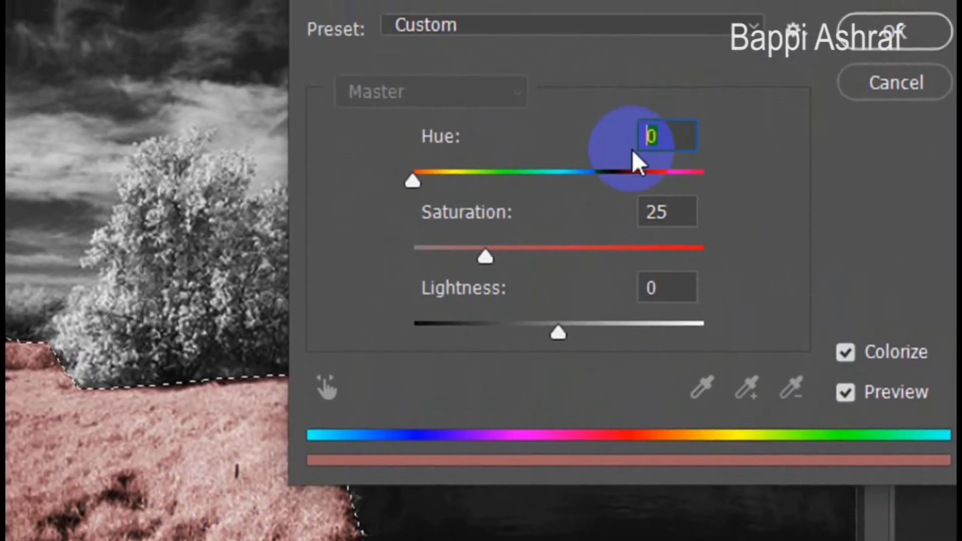
type("121")
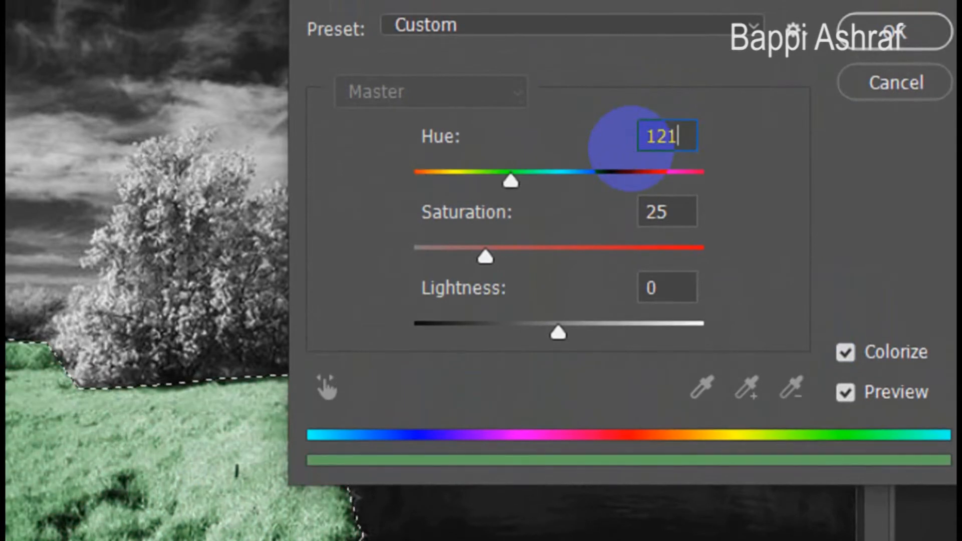
left_click(649, 227)
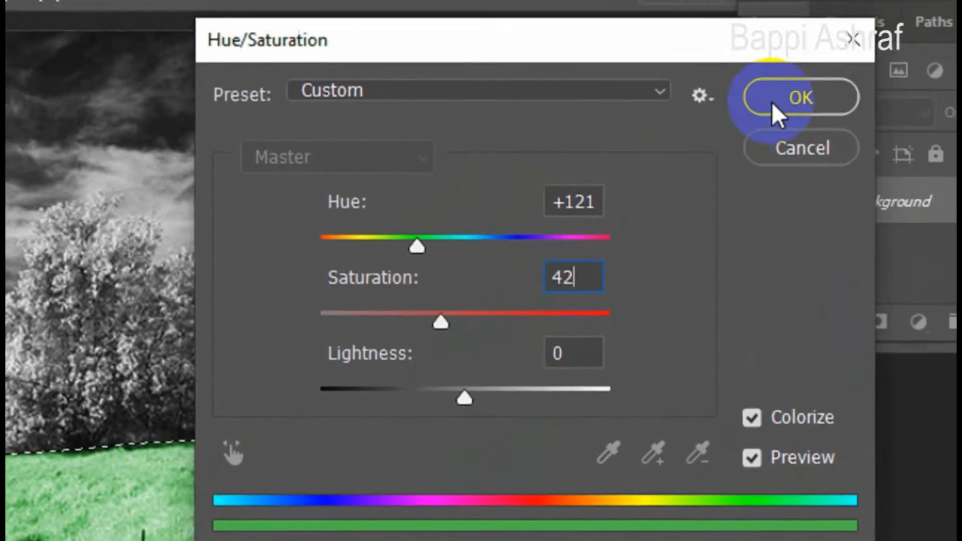
left_click(866, 36)
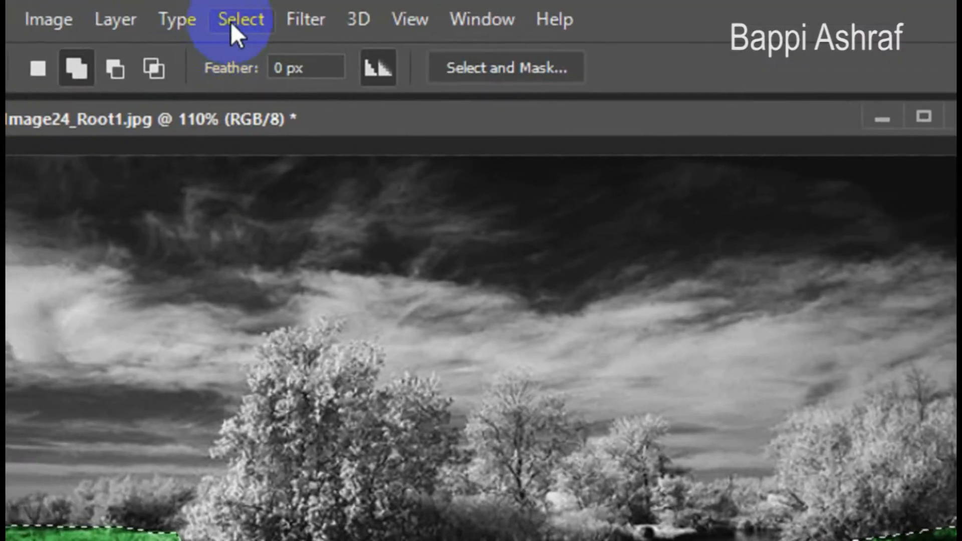
left_click(233, 22)
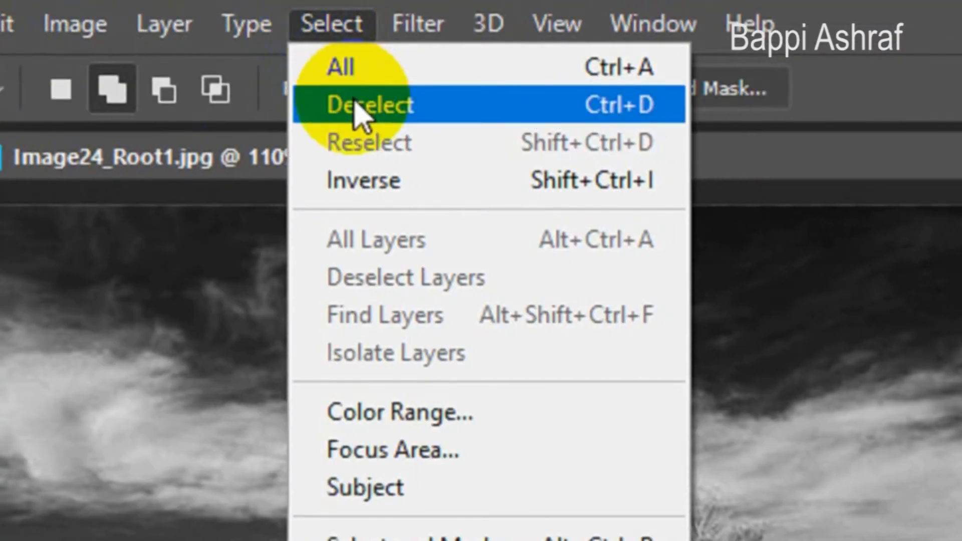
left_click(351, 104)
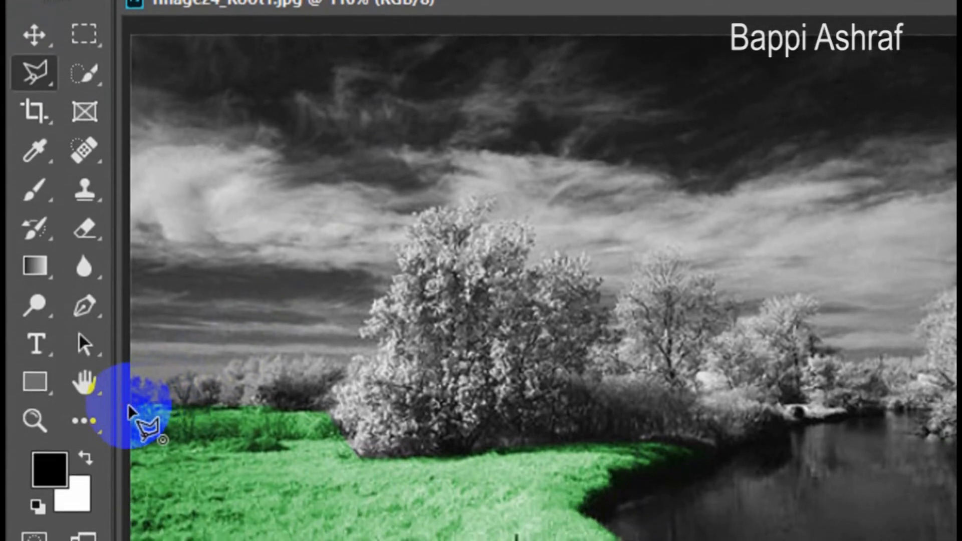
- Trace the lower edge of the tree belt with the Polygonal Lasso, following the grass banks and the far shoreline
left_click(129, 405)
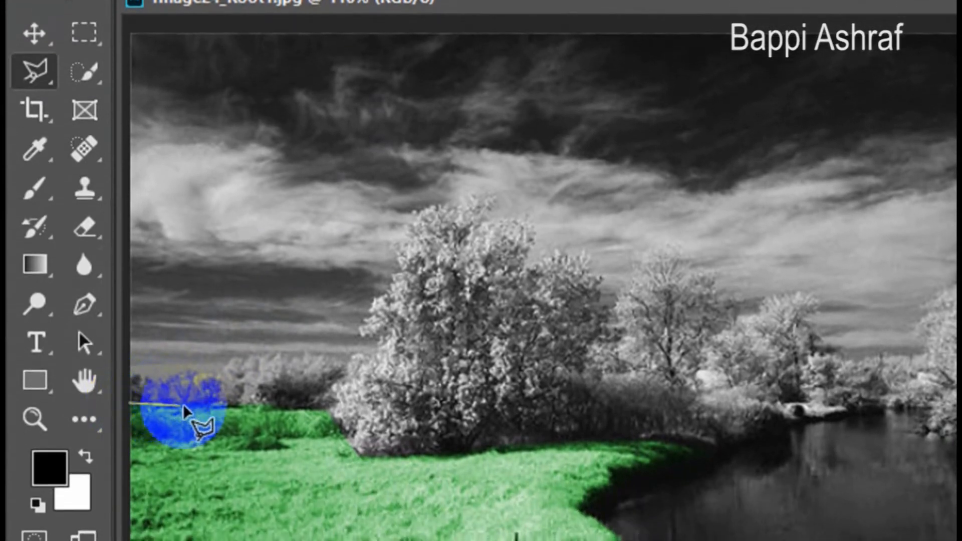
left_click(199, 405)
left_click(321, 405)
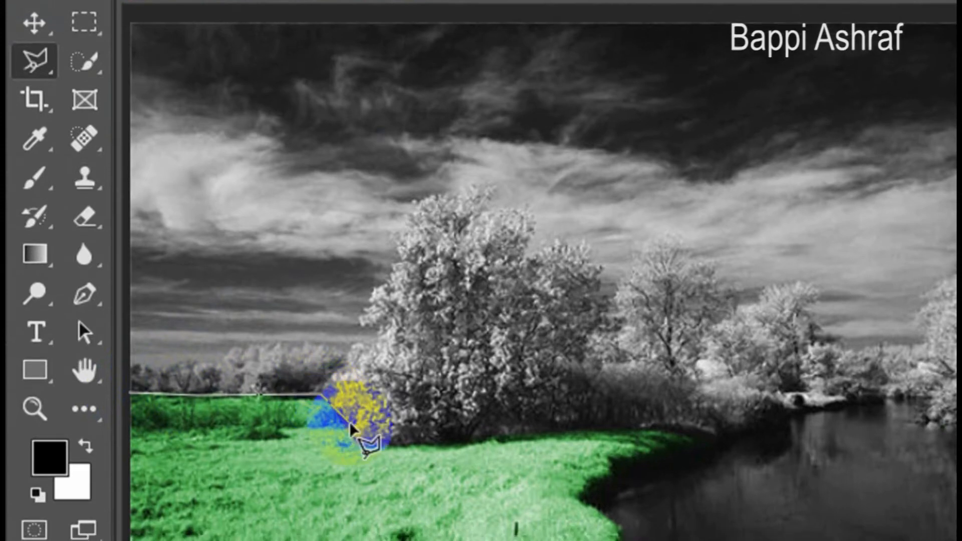
left_click(363, 457)
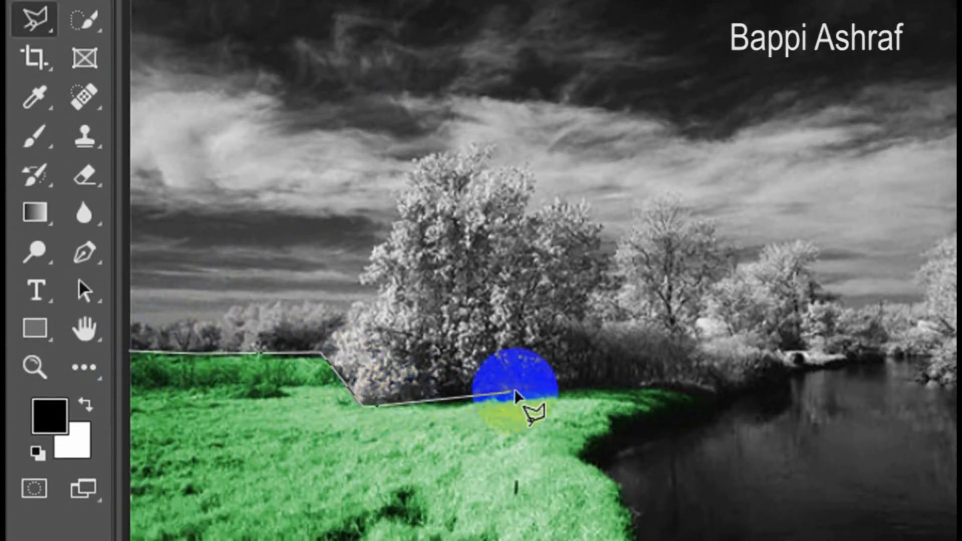
left_click(628, 385)
left_click(718, 401)
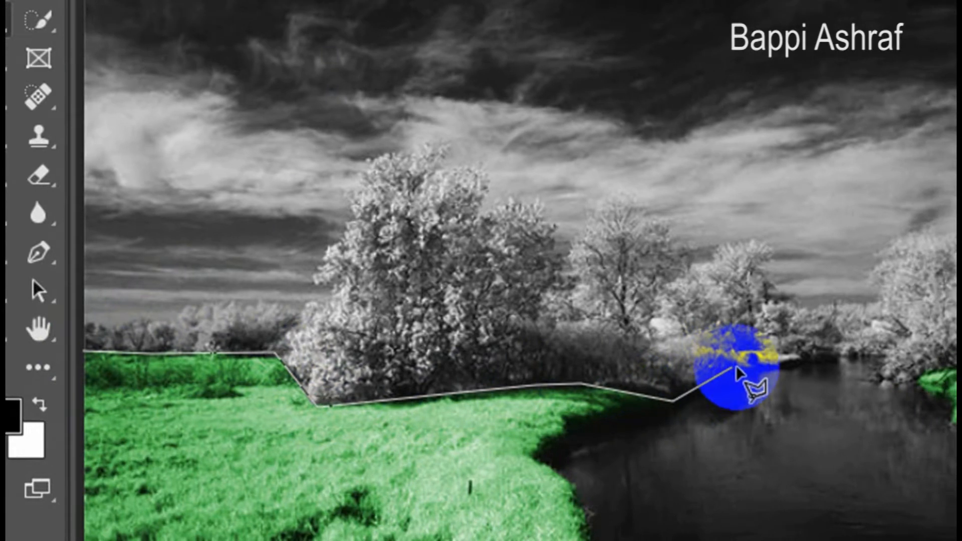
left_click(741, 367)
left_click(836, 356)
left_click(880, 354)
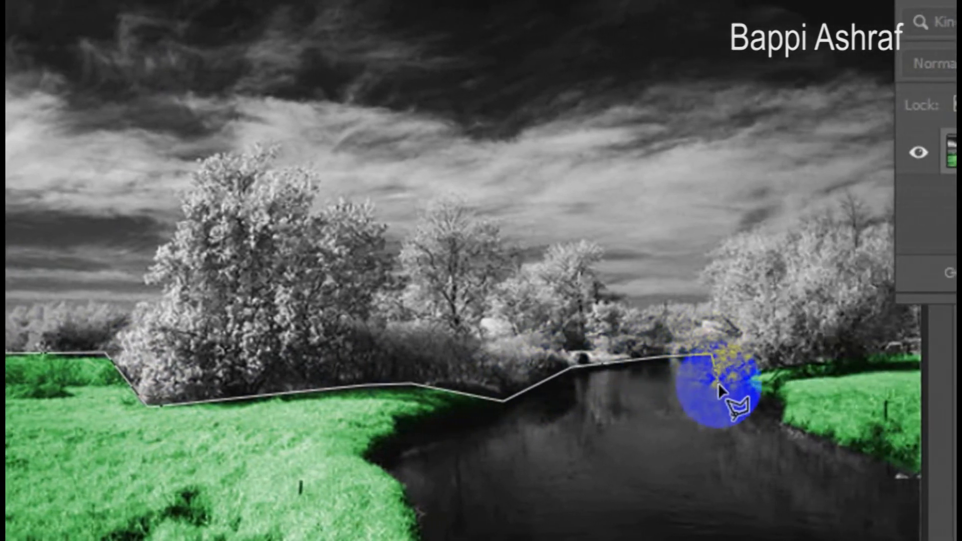
left_click(876, 379)
left_click(909, 395)
left_click(922, 376)
left_click(954, 363)
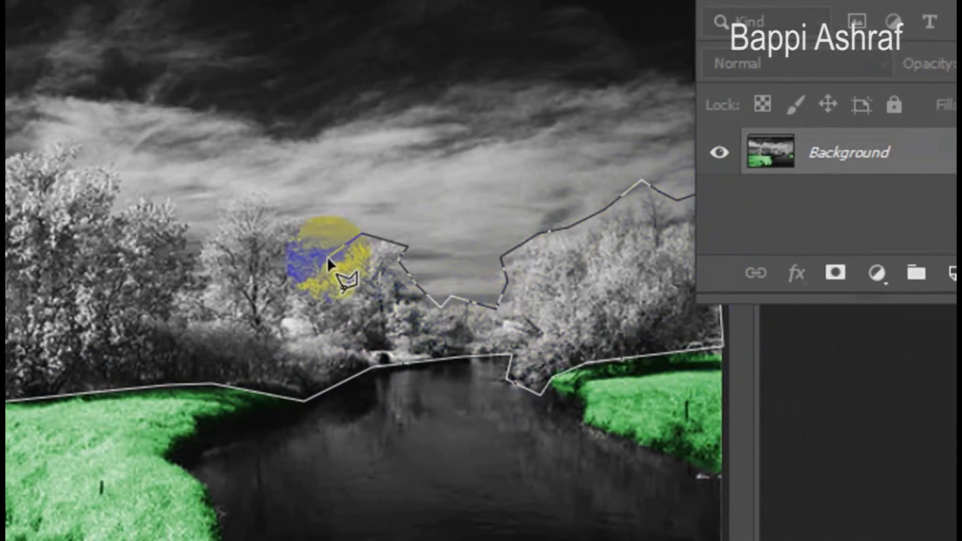
- Continue the outline along the treetops and distant bushes back to its starting point, closing the selection around all the trees
left_click(240, 192)
left_click(220, 216)
left_click(211, 239)
left_click(192, 226)
left_click(182, 209)
left_click(174, 213)
left_click(168, 195)
left_click(119, 204)
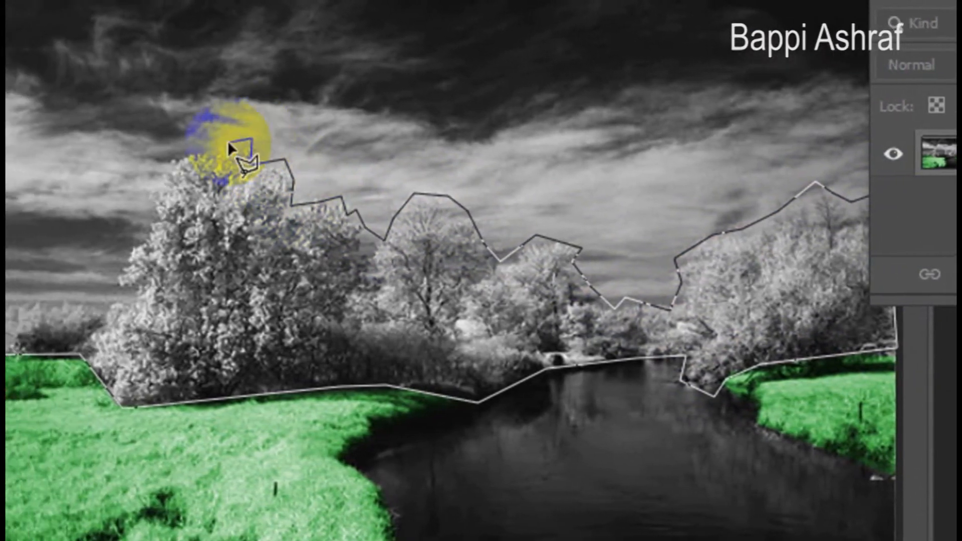
left_click(224, 145)
left_click(217, 154)
left_click(192, 154)
left_click(174, 161)
left_click(161, 190)
left_click(156, 220)
left_click(127, 268)
left_click(136, 291)
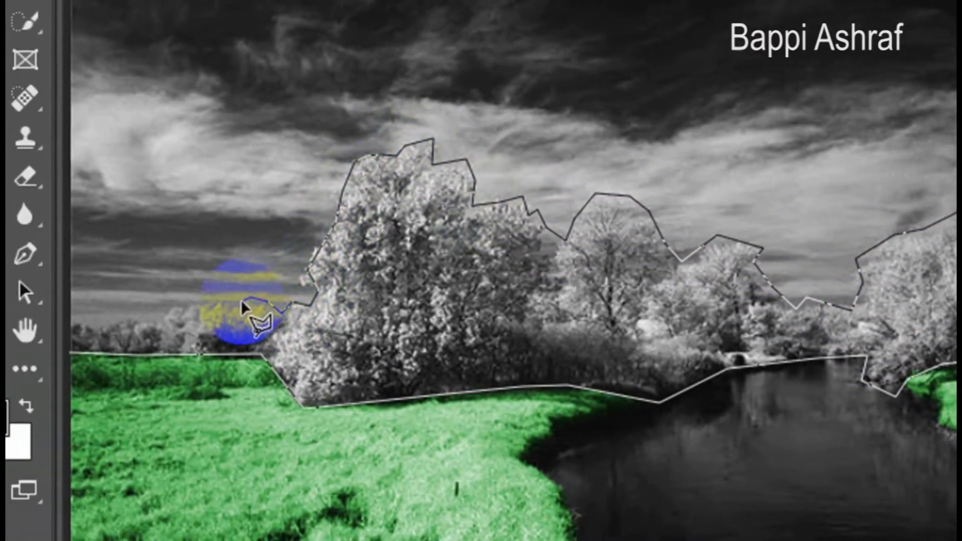
left_click(242, 301)
left_click(224, 301)
left_click(211, 307)
left_click(200, 302)
left_click(187, 309)
left_click(173, 300)
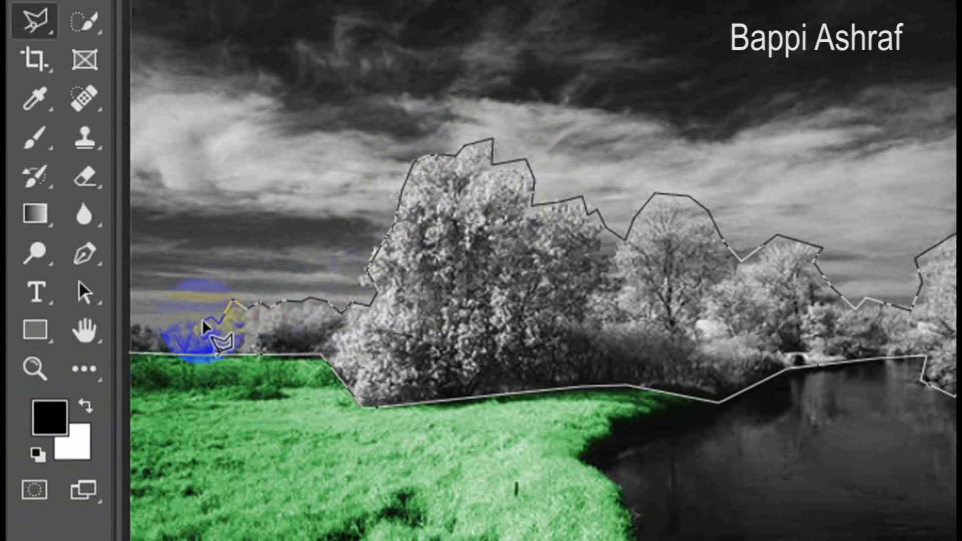
left_click(132, 358)
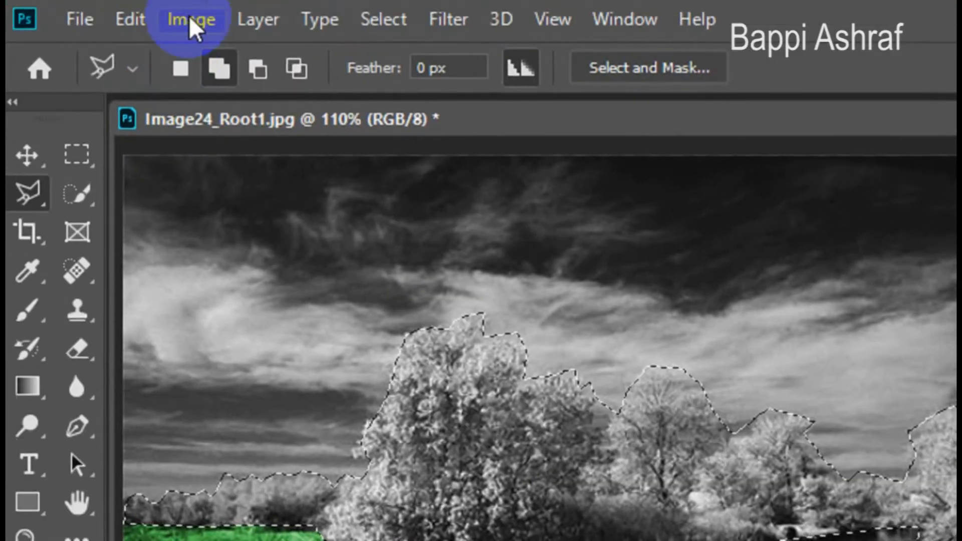
- Colorize the selected trees green using Hue/Saturation with hue 136 and saturation 43, and clear the selection
left_click(197, 19)
mouse_move(227, 104)
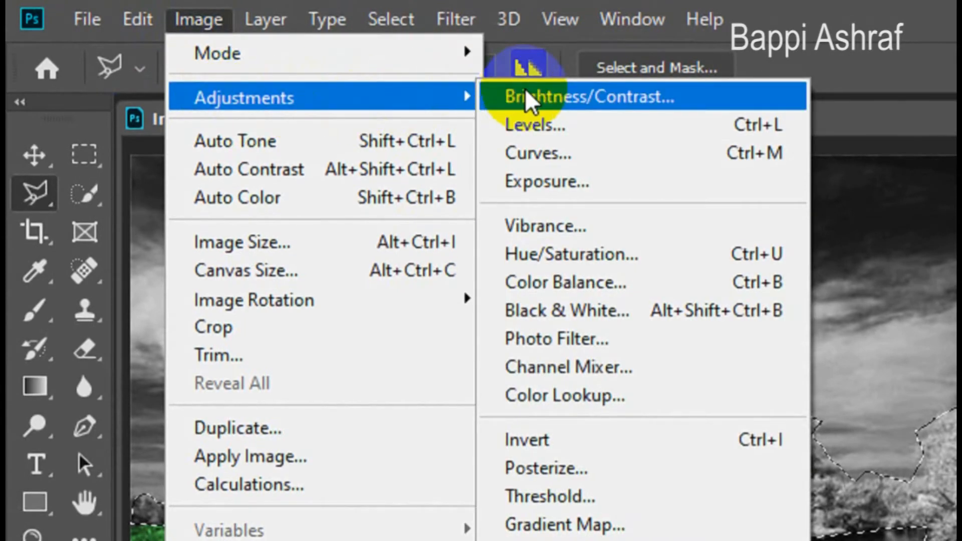
left_click(608, 253)
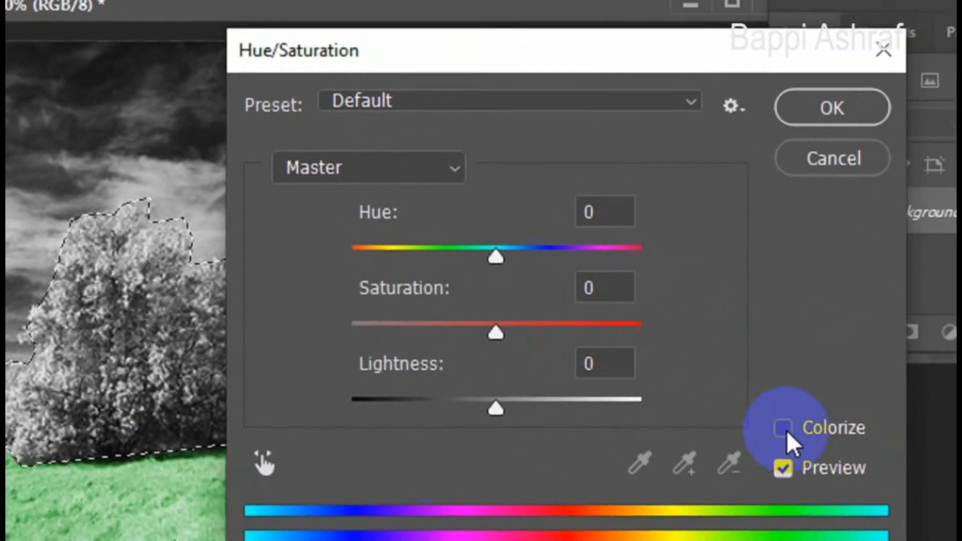
left_click(917, 477)
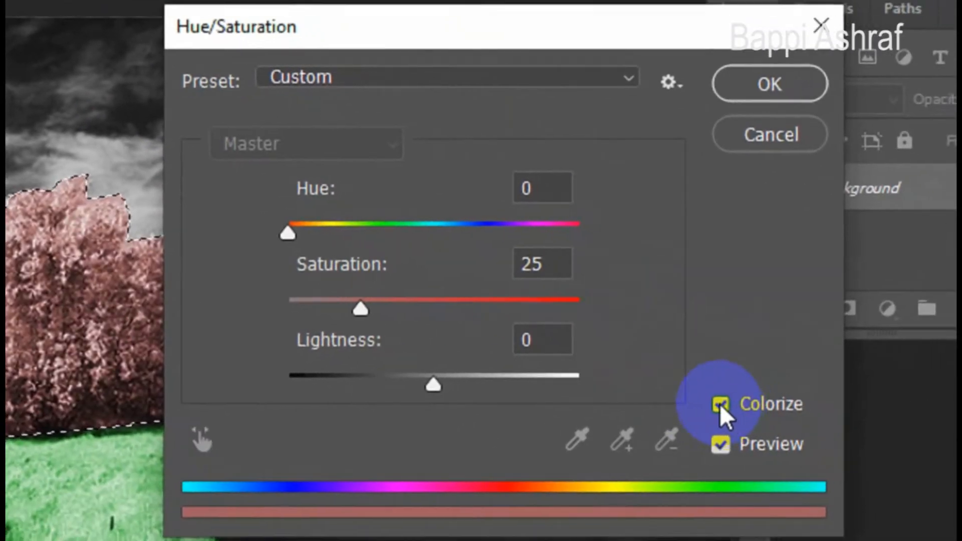
left_click_drag(294, 237, 399, 242)
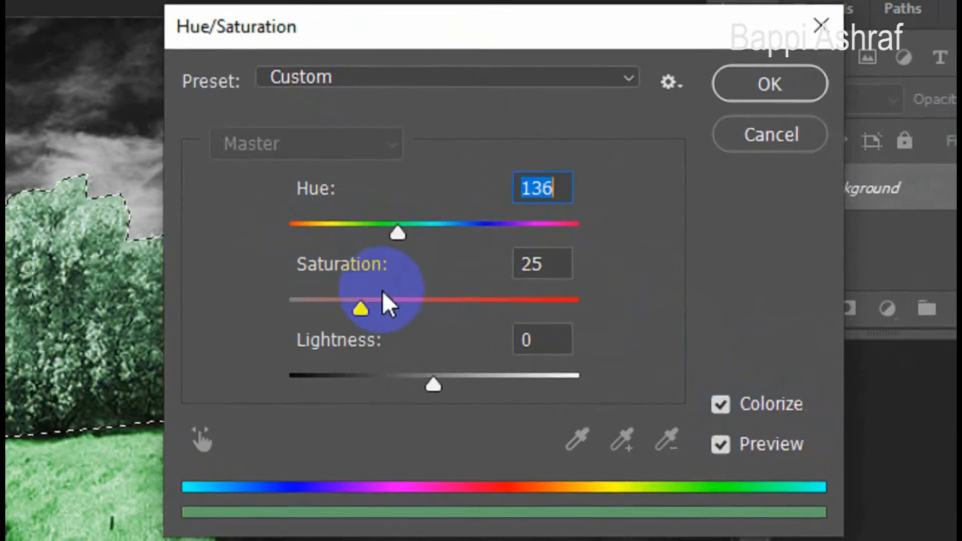
left_click_drag(362, 309, 417, 306)
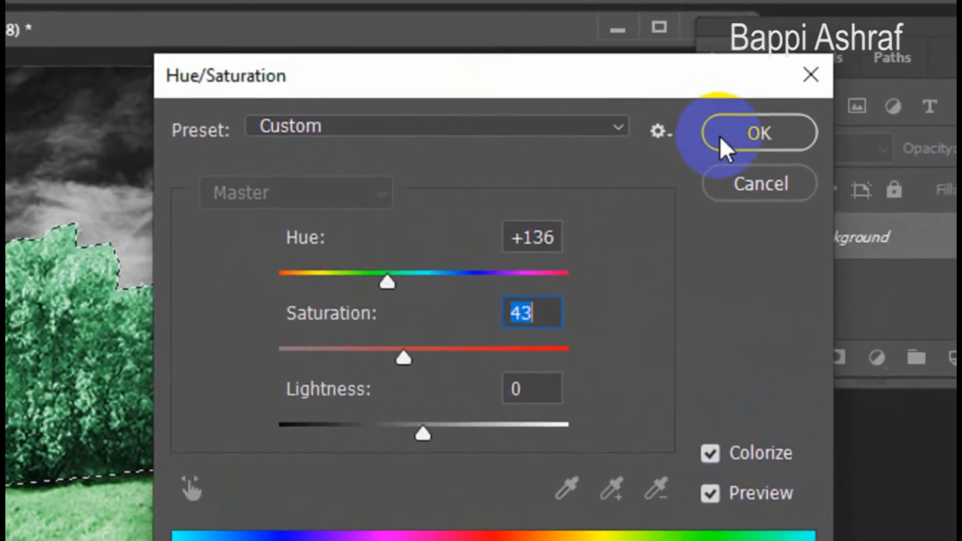
left_click(770, 84)
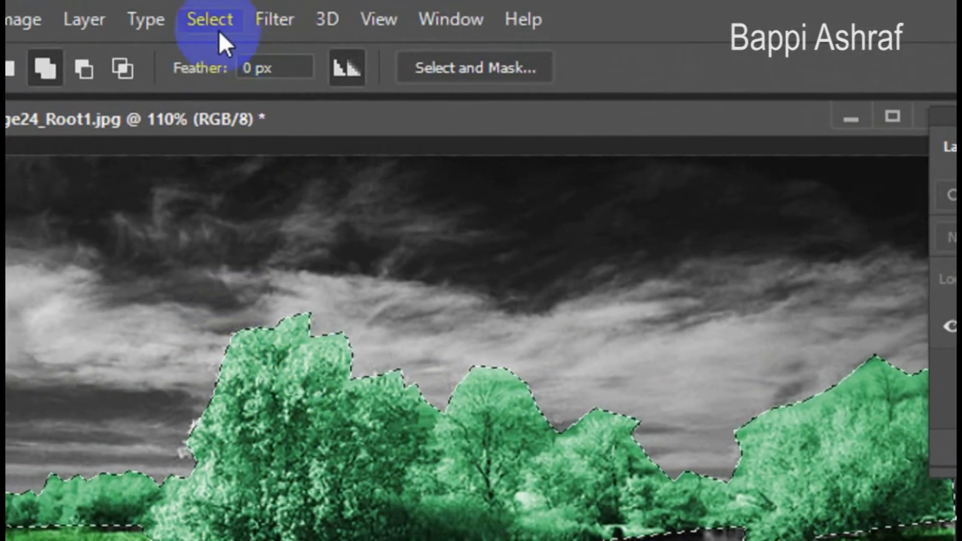
left_click(203, 2)
left_click(265, 120)
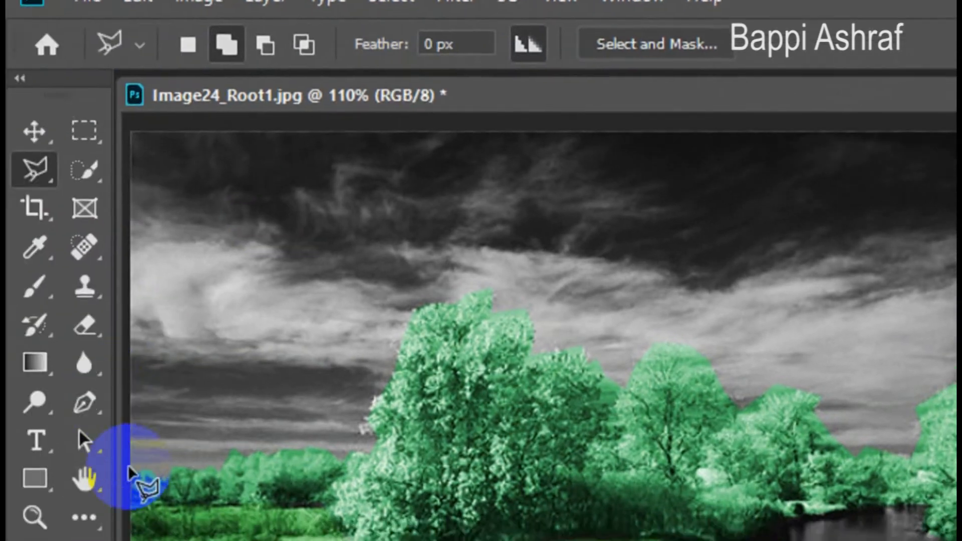
- Select the whole sky with the Quick Selection tool at brush size 30, subtracting the treetops from the selection
scroll(422, 389, "down", 1)
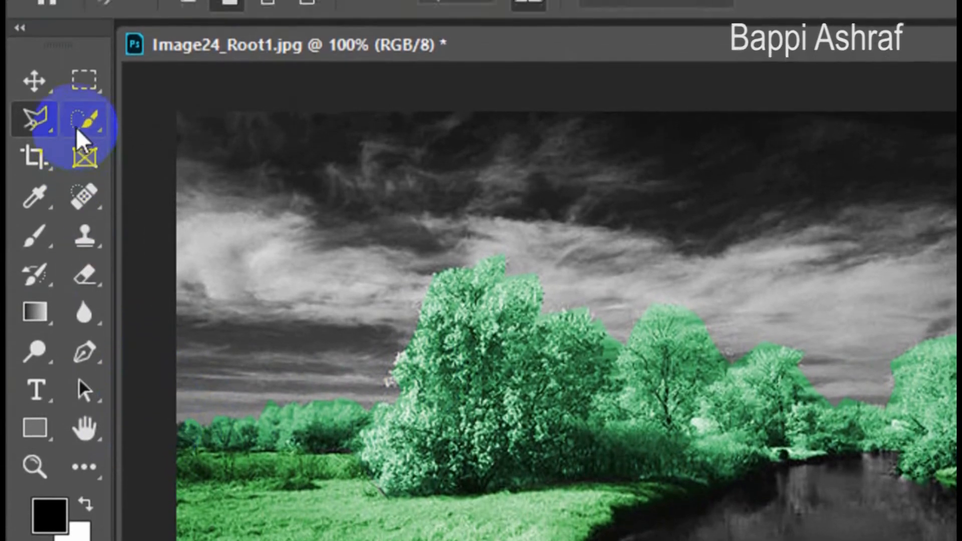
left_click_drag(77, 128, 166, 127)
mouse_move(221, 145)
left_mouse_down()
mouse_move(230, 360)
mouse_move(474, 185)
mouse_move(637, 251)
mouse_move(598, 189)
mouse_move(612, 204)
mouse_move(961, 161)
mouse_move(517, 231)
left_mouse_up()
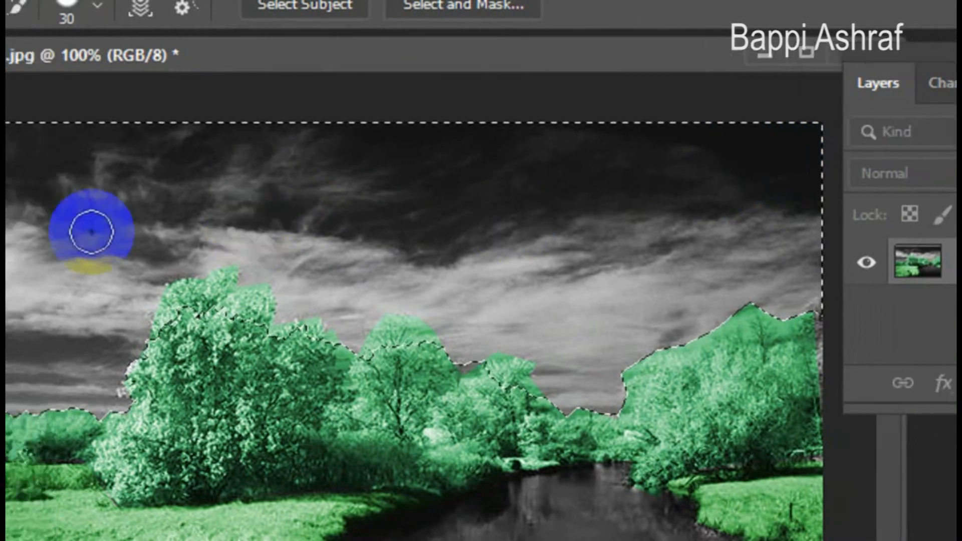
left_click(279, 60)
mouse_move(456, 339)
left_mouse_down()
mouse_move(442, 335)
mouse_move(490, 314)
mouse_move(577, 364)
mouse_move(672, 371)
mouse_move(704, 397)
mouse_move(770, 414)
mouse_move(758, 441)
left_mouse_up()
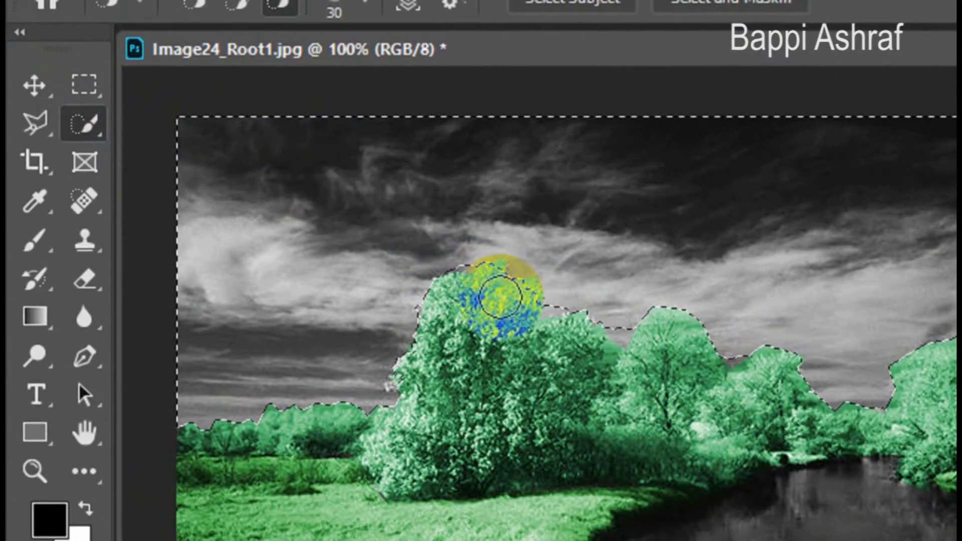
left_click_drag(500, 296, 493, 290)
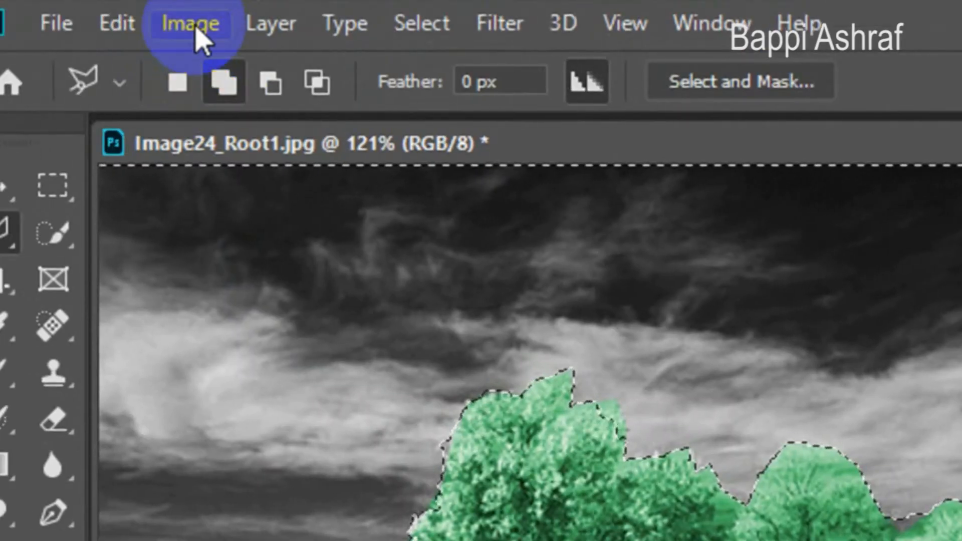
- Colorize the selected sky blue using Hue/Saturation with hue 197 and saturation 45, and clear the selection
left_click(190, 24)
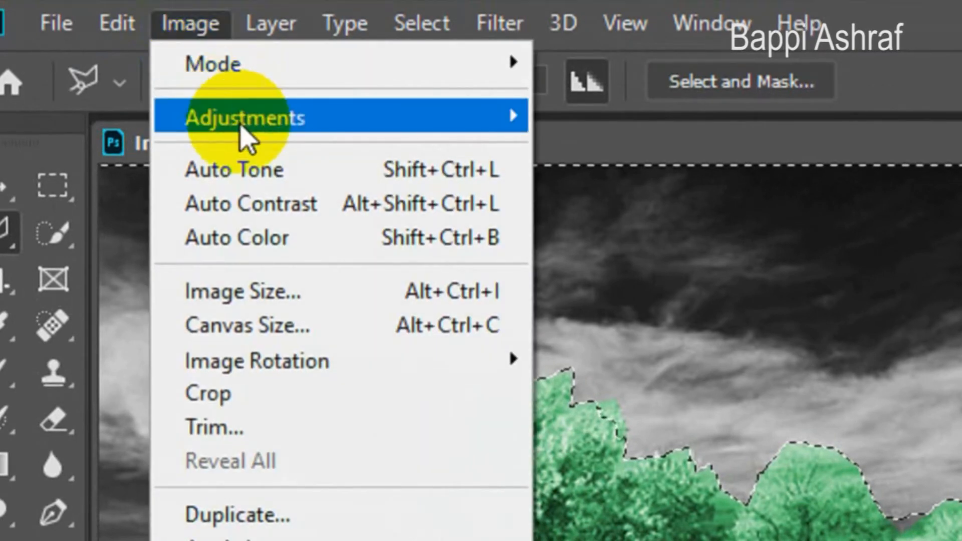
mouse_move(241, 130)
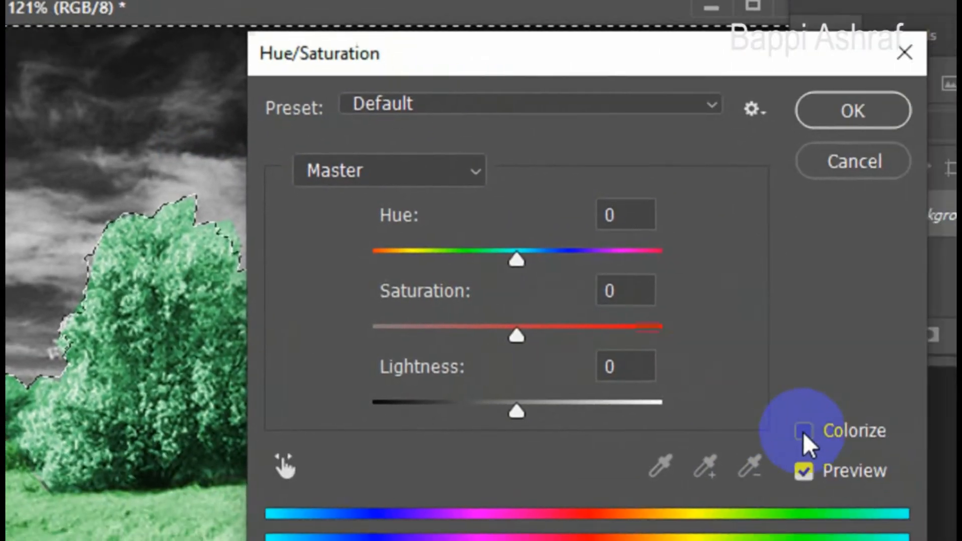
left_click(804, 431)
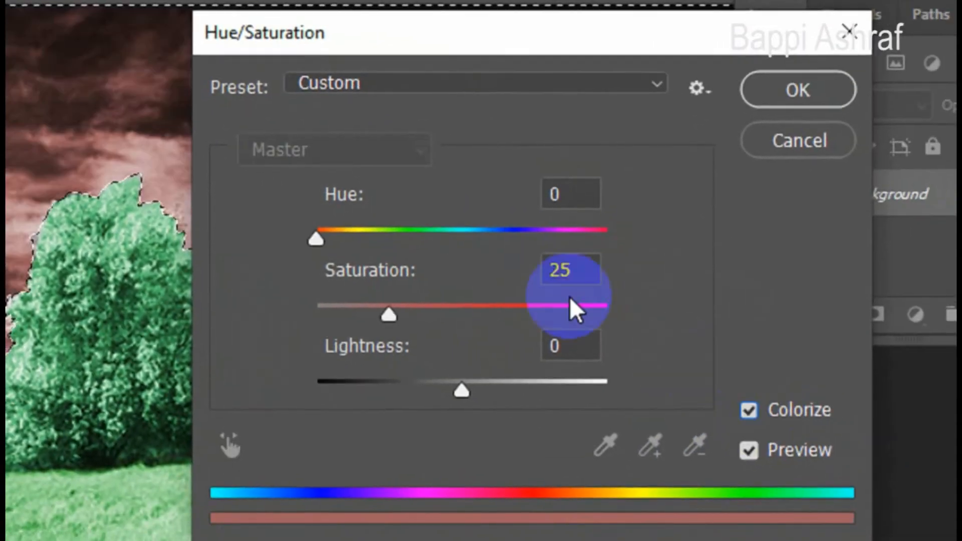
left_click_drag(320, 236, 477, 242)
left_click_drag(386, 316, 450, 313)
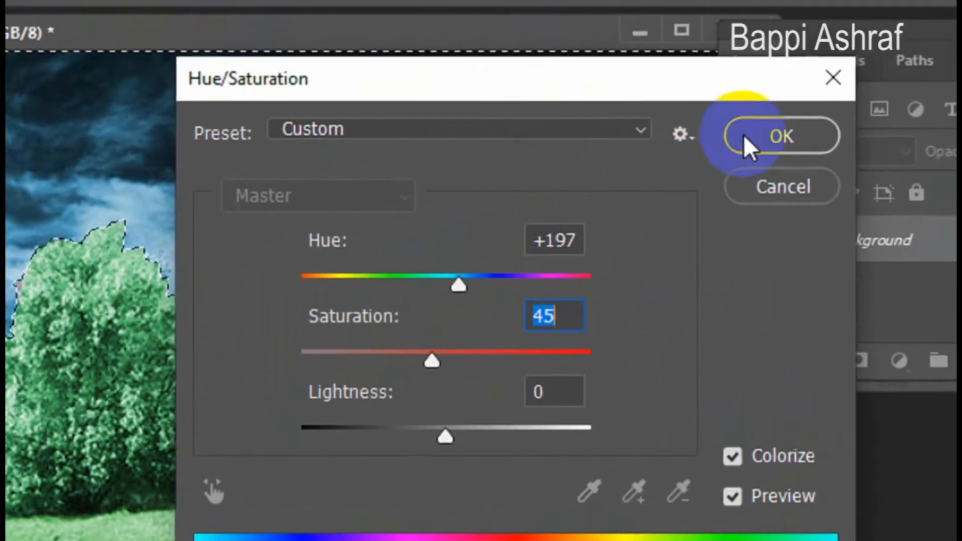
left_click(743, 134)
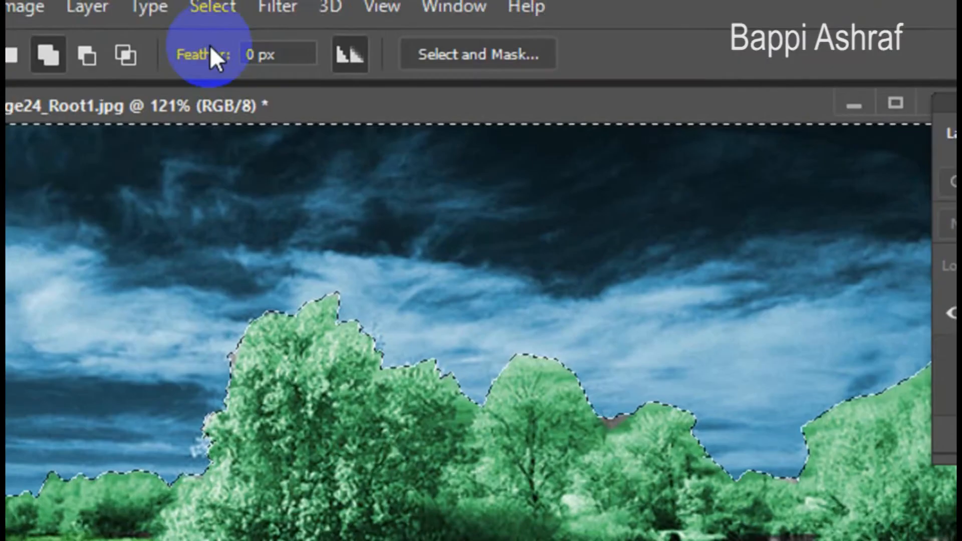
left_click(240, 17)
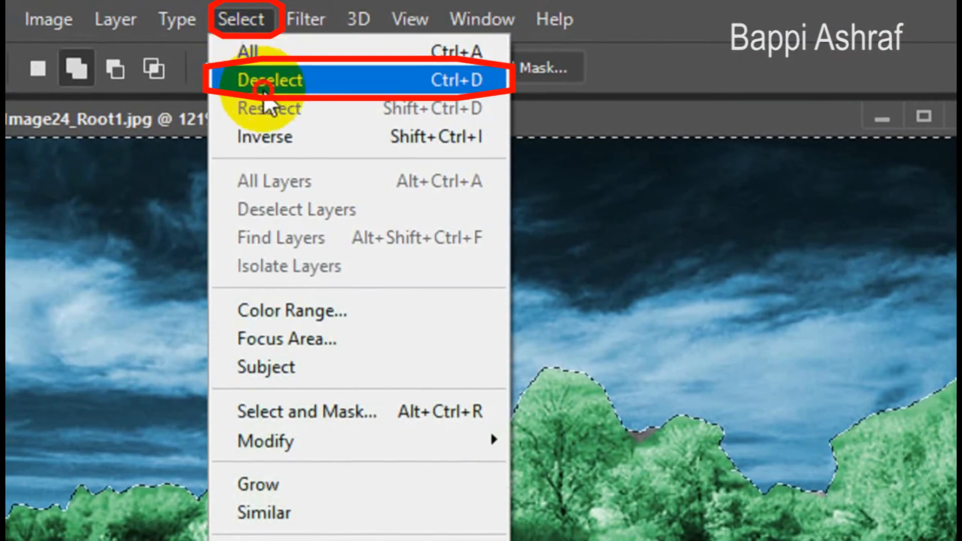
left_click(270, 80)
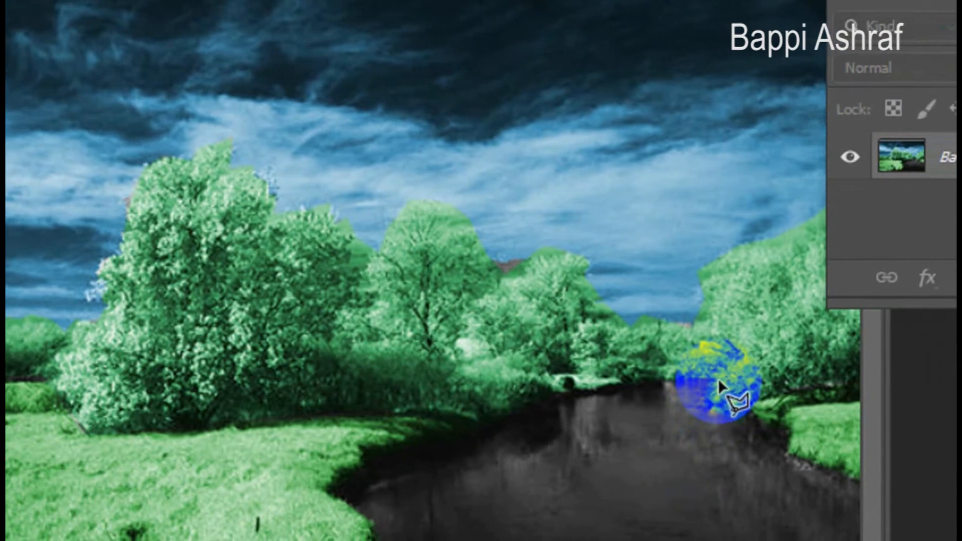
- Trace the river's edge with the Polygonal Lasso from the far shore along the large grass bank to the image's lower border
left_click(716, 379)
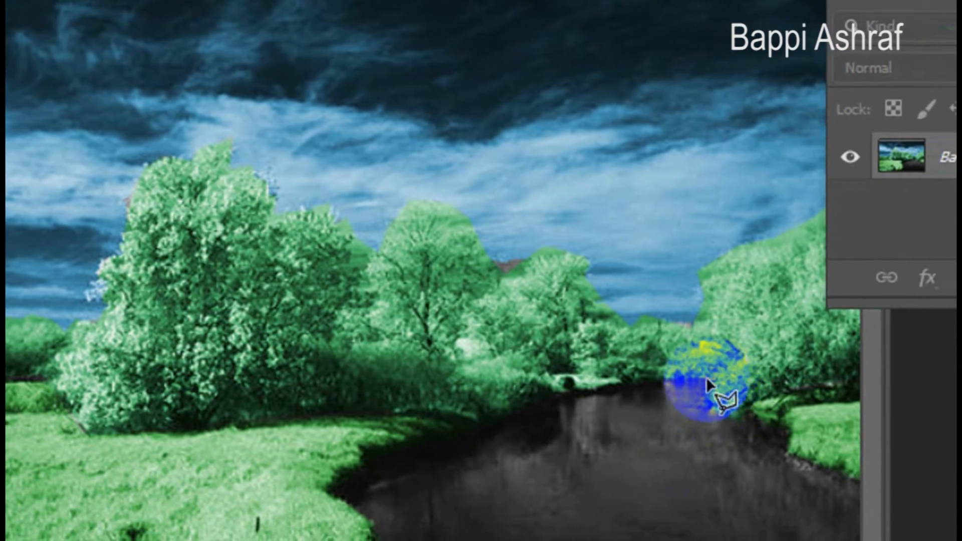
left_click(658, 378)
left_click(622, 383)
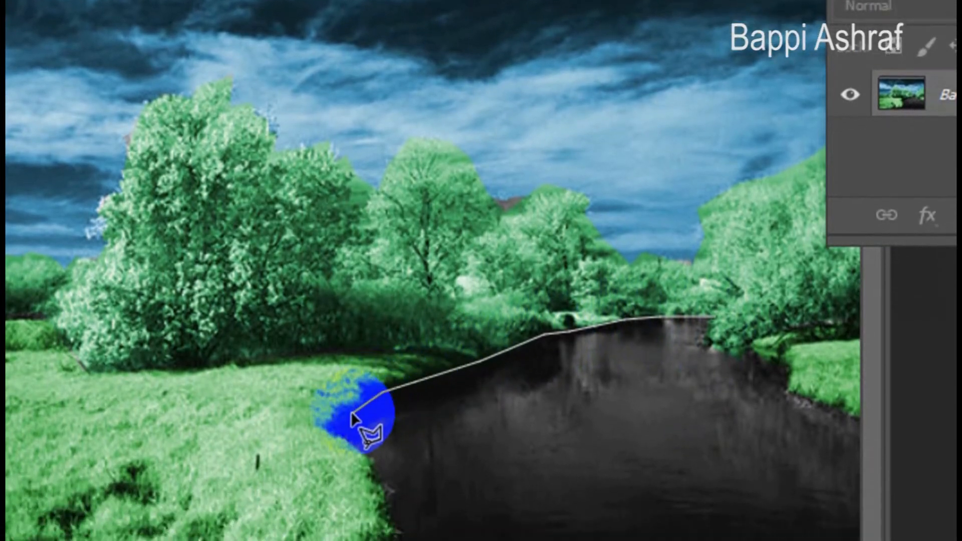
left_click(332, 426)
left_click(374, 461)
left_click(391, 512)
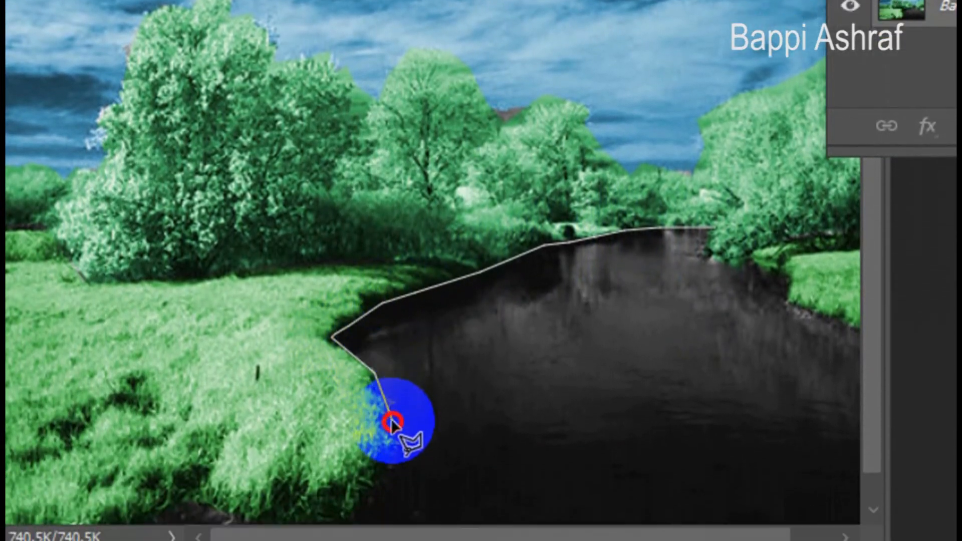
left_click(399, 537)
left_click(370, 432)
left_click(320, 462)
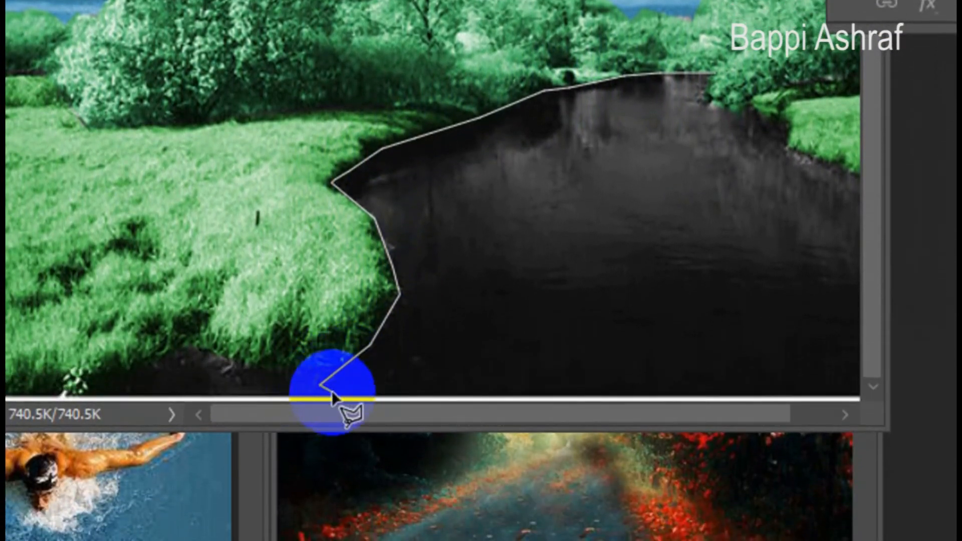
key("BackSpace")
left_click(310, 374)
left_click(241, 367)
left_click(215, 353)
left_click(199, 350)
left_click(151, 359)
left_click(118, 382)
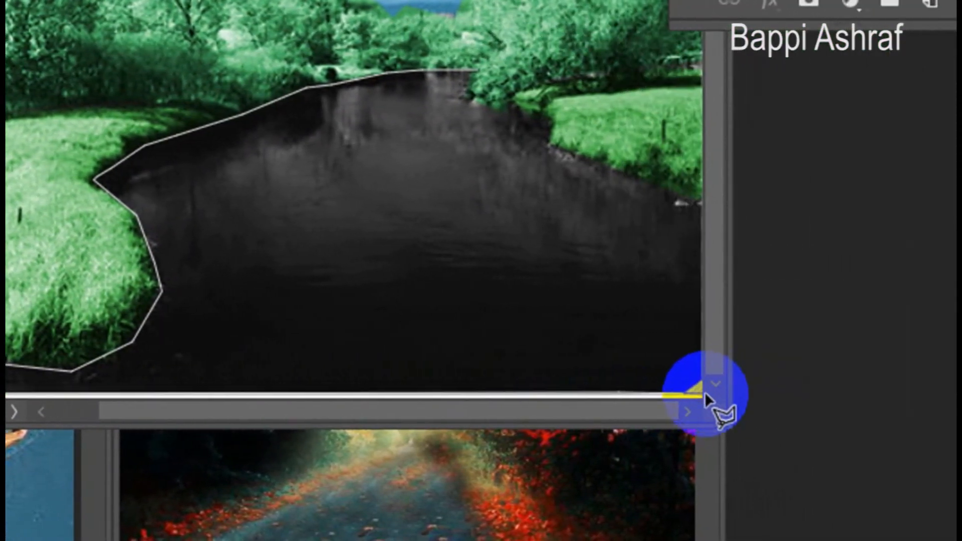
- Complete the river selection along the image border and the smaller grass bank, closing it at the far shore
left_click(704, 394)
left_click(703, 202)
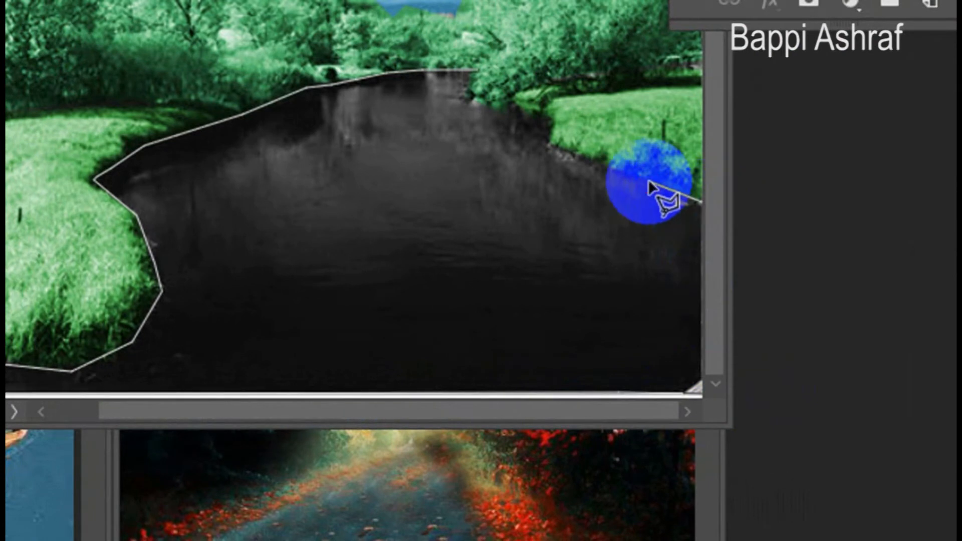
left_click(575, 156)
left_click(547, 141)
left_click(546, 119)
left_click(515, 140)
left_click(485, 132)
left_click(471, 124)
left_click(477, 135)
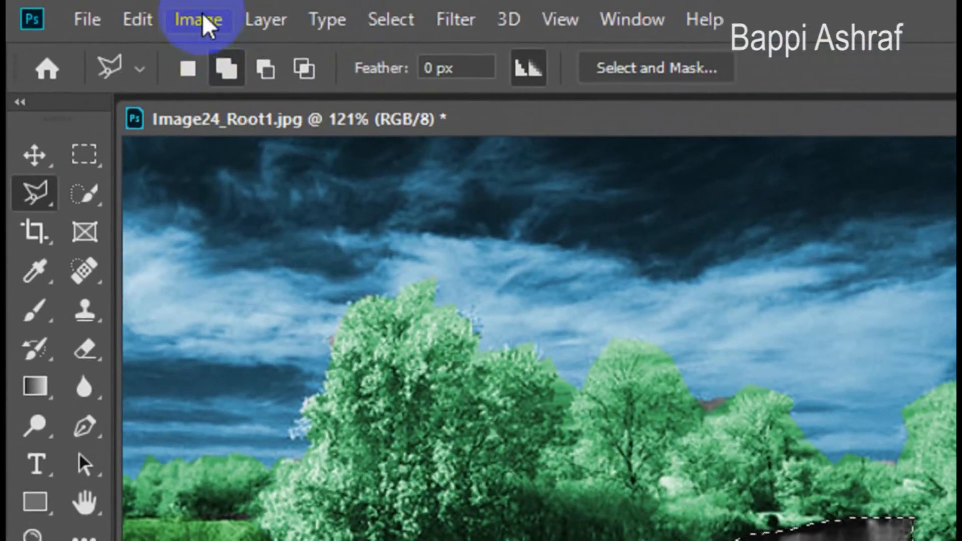
- Colorize the selected river blue using Hue/Saturation with hue 187 and saturation 100, and clear the selection
left_click(208, 25)
mouse_move(301, 101)
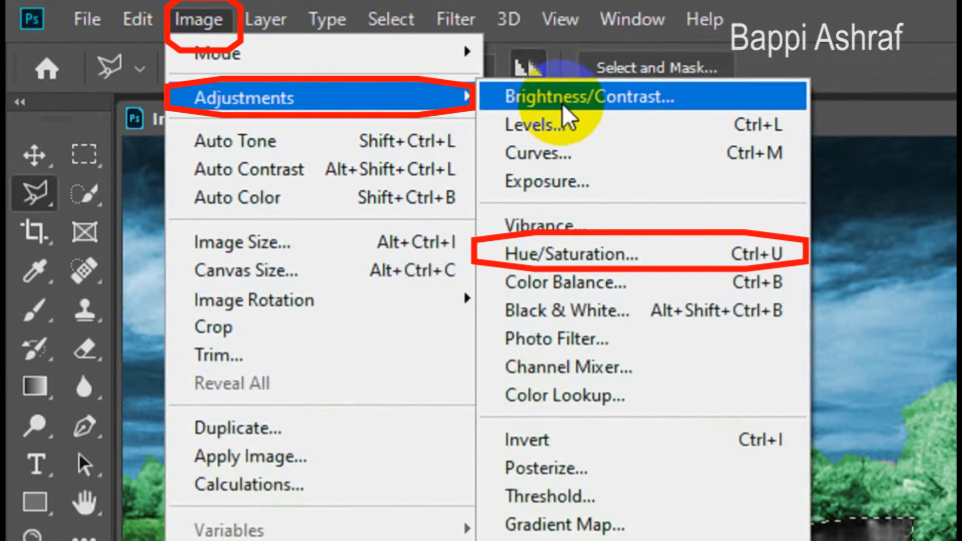
left_click(599, 254)
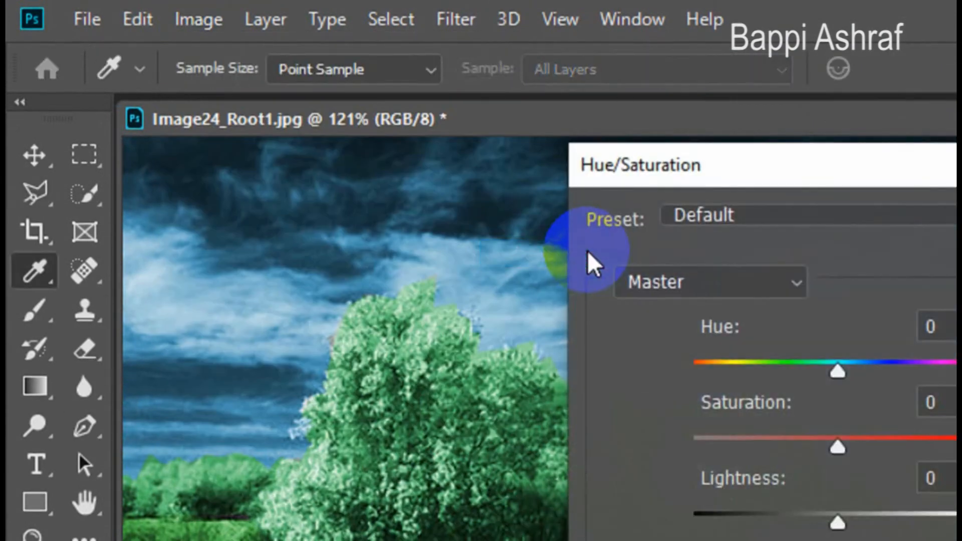
left_click_drag(702, 161, 354, 60)
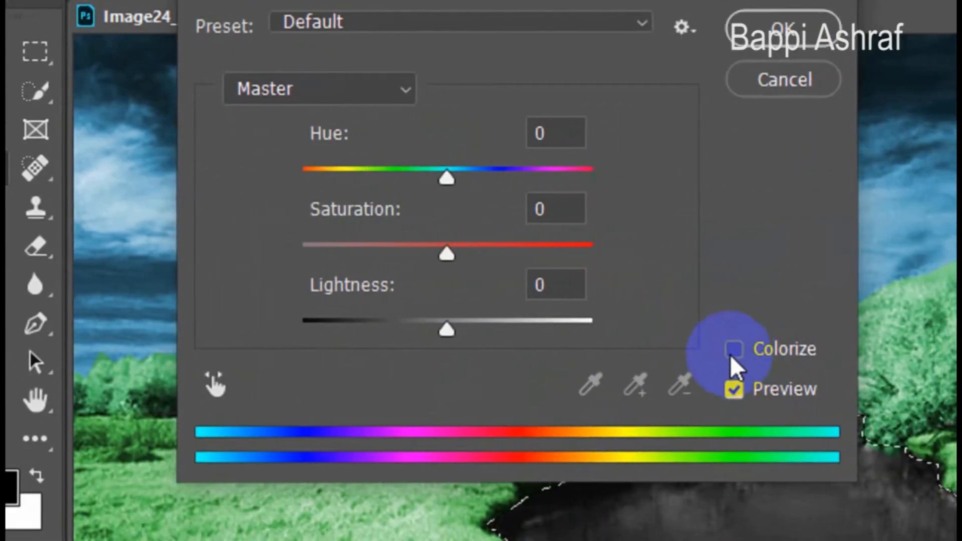
left_click(783, 355)
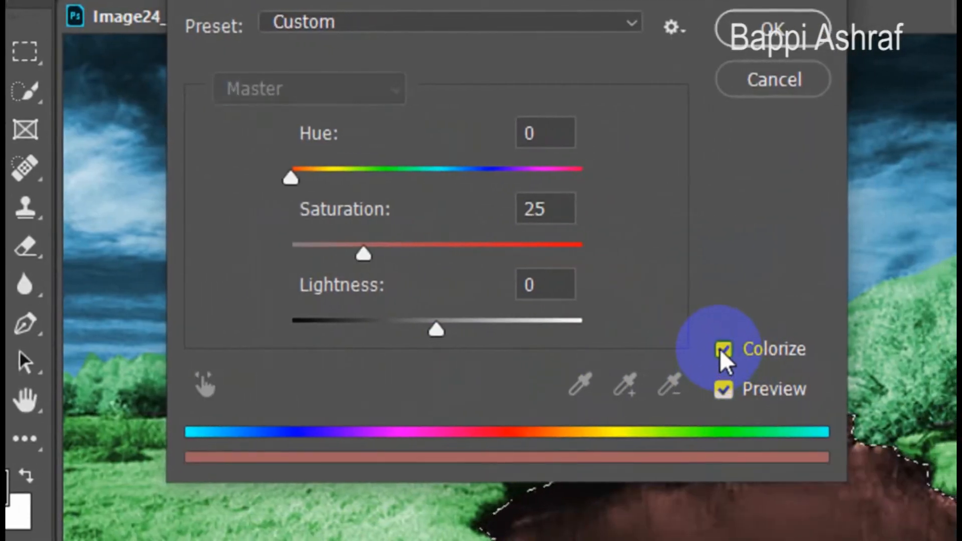
left_click_drag(290, 178, 443, 183)
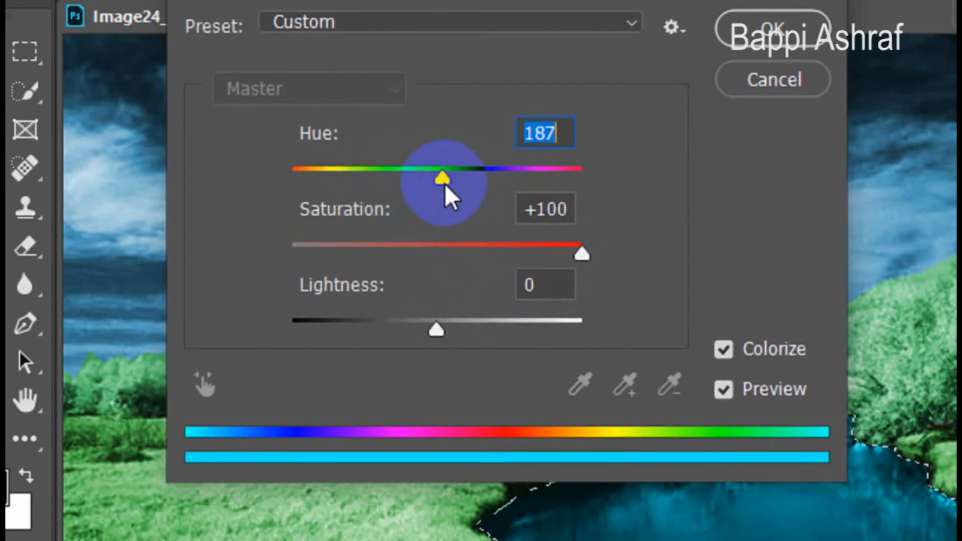
left_click_drag(581, 254, 291, 258)
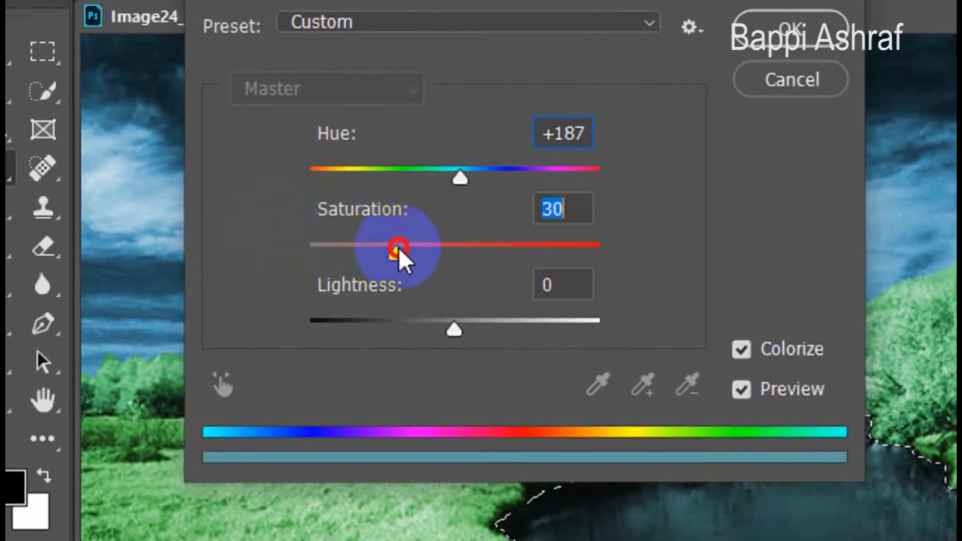
left_click_drag(557, 262, 703, 264)
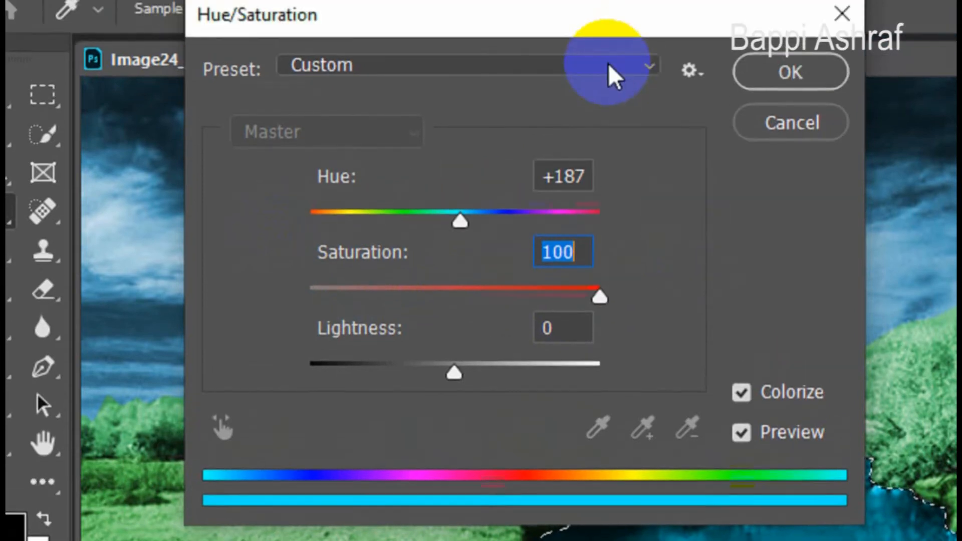
left_click_drag(584, 77, 280, 191)
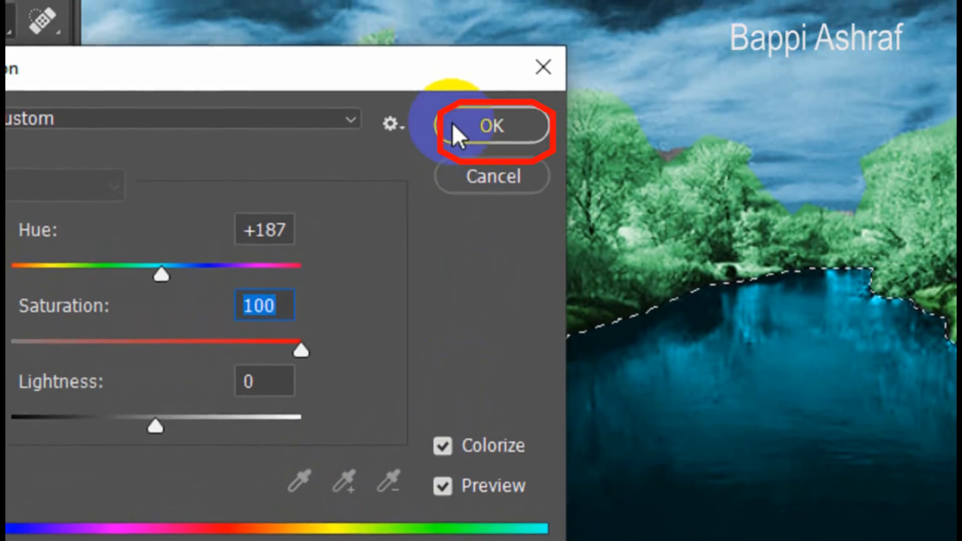
left_click(453, 96)
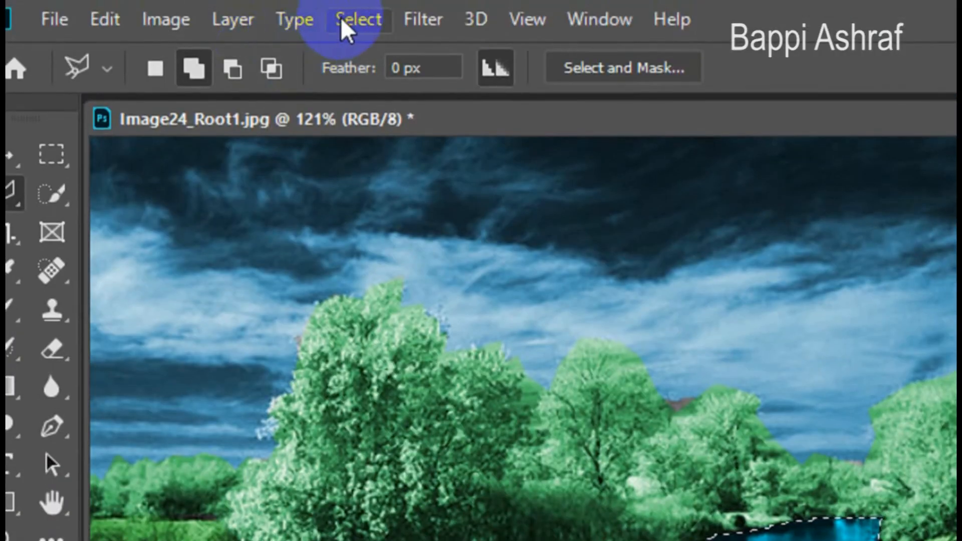
left_click(347, 22)
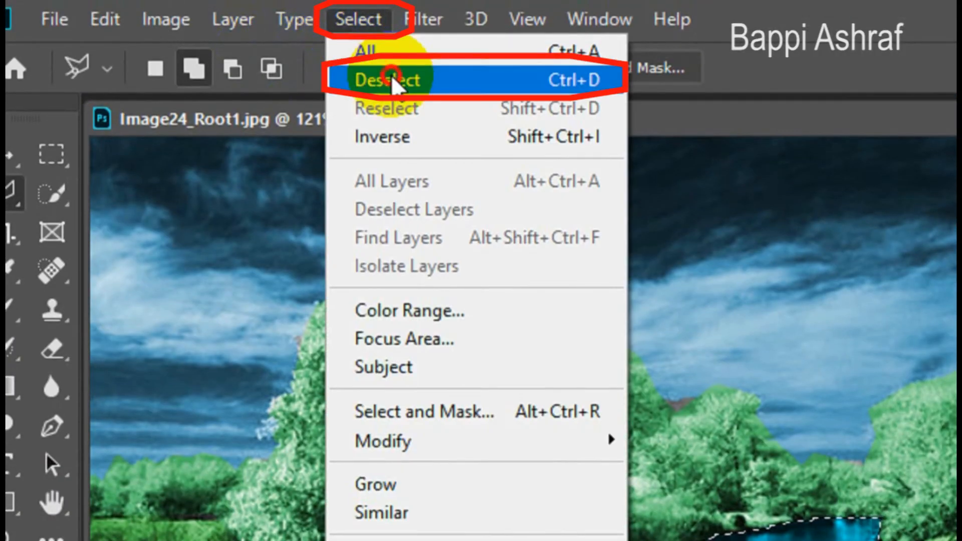
left_click(351, 80)
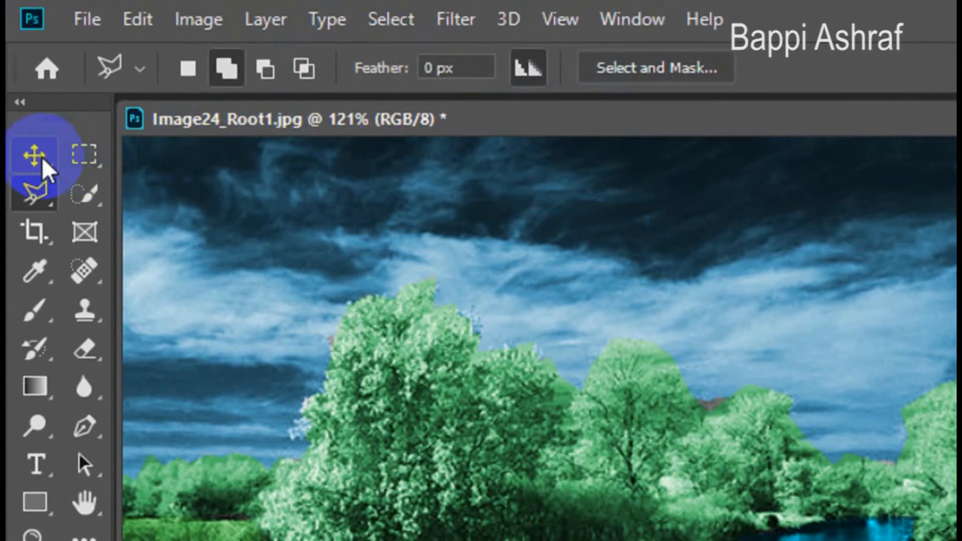
- Bring the swimmer picture from Image24_Root2 into the landscape document with the Move tool and position it over the river
left_click(9, 158)
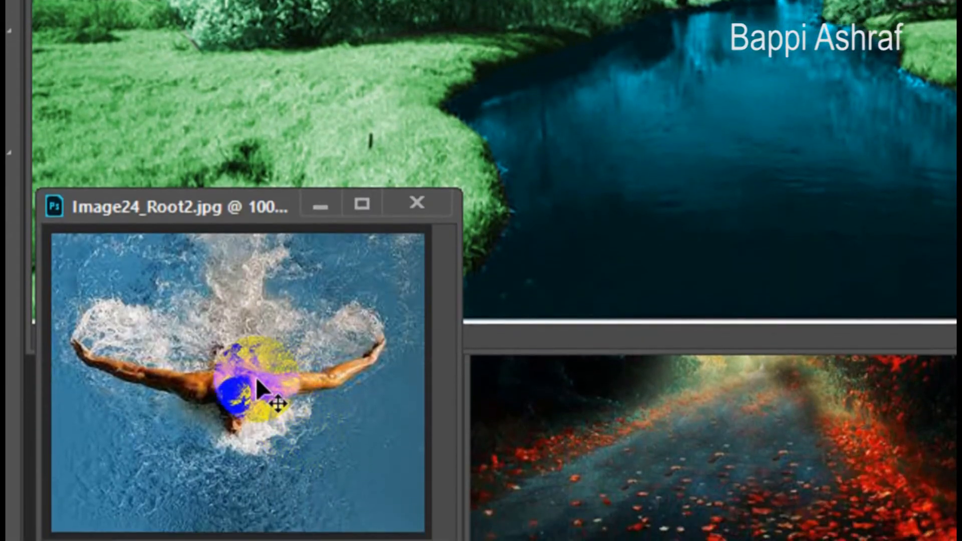
left_click_drag(256, 377, 716, 75)
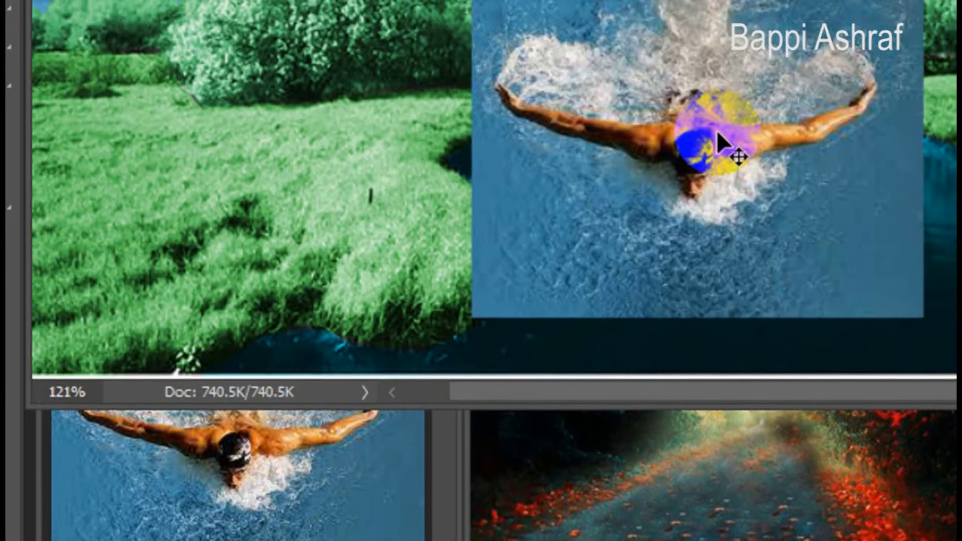
mouse_move(718, 133)
left_mouse_down()
mouse_move(738, 134)
mouse_move(718, 151)
left_mouse_up()
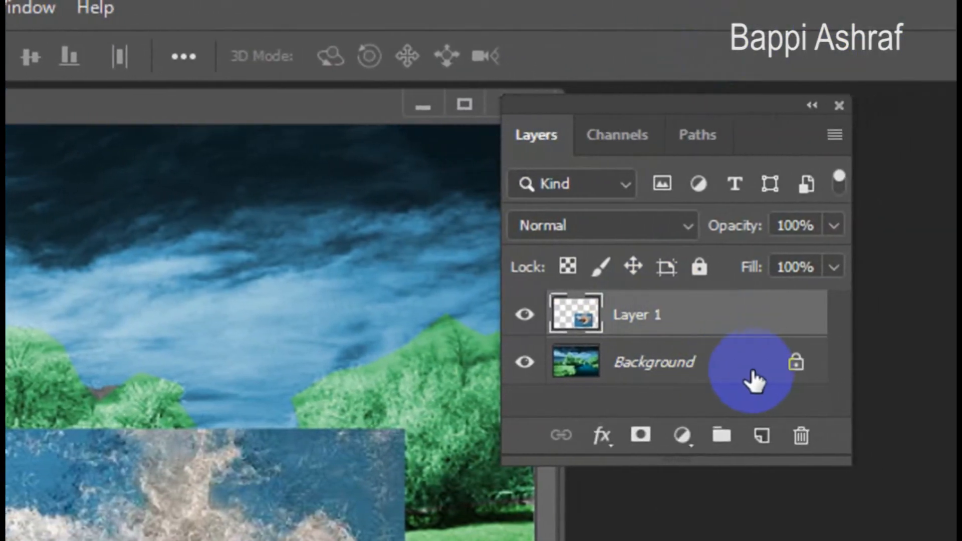
- Convert the landscape Background into a regular layer named Layer 0 and place it above the swimmer layer
double_click(802, 374)
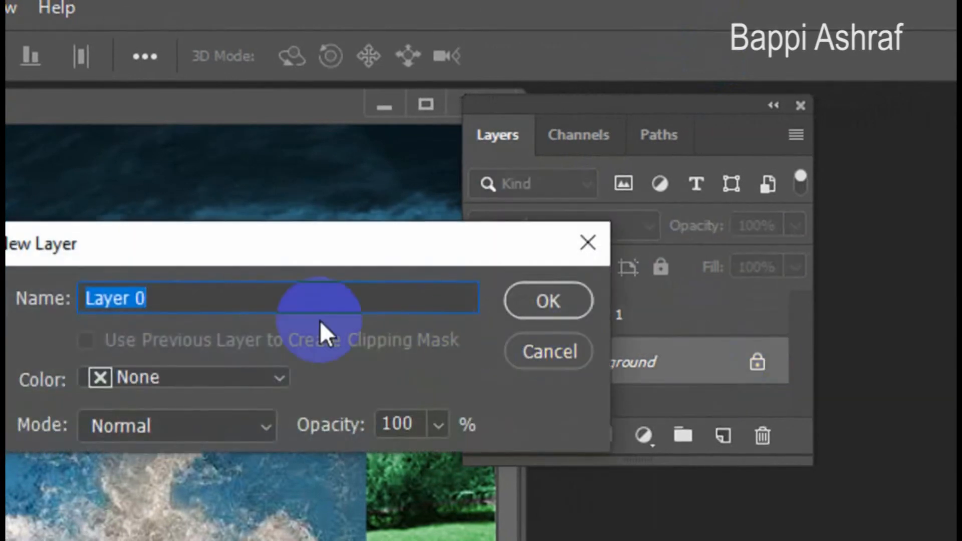
left_click(523, 302)
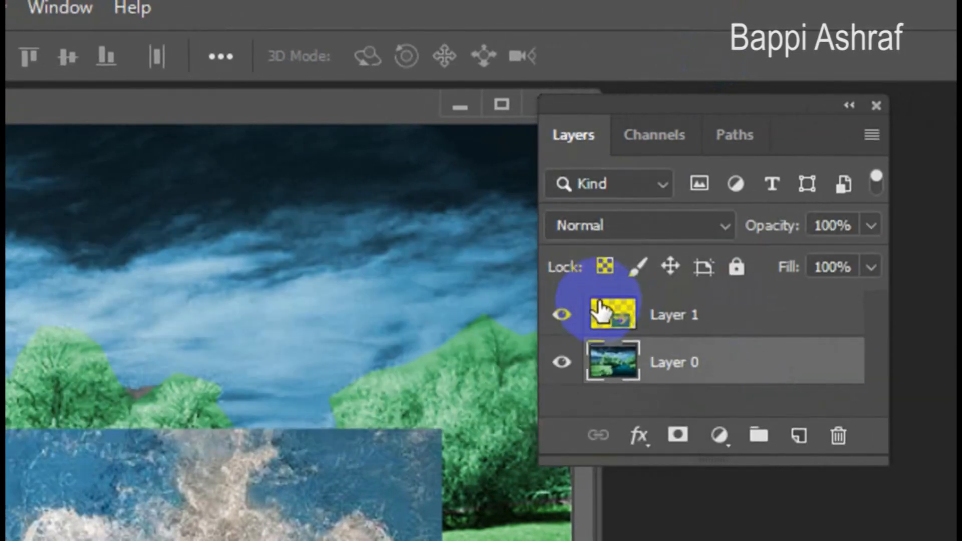
left_click_drag(672, 354, 666, 315)
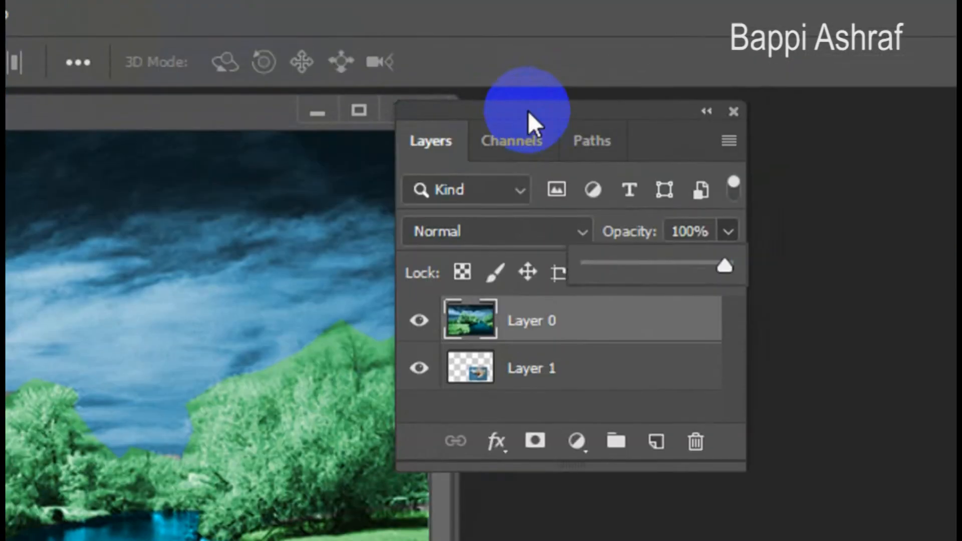
- Lower the landscape layer's opacity to 46% so the swimmer shows through, and add a layer mask to it
left_click_drag(528, 111, 192, 111)
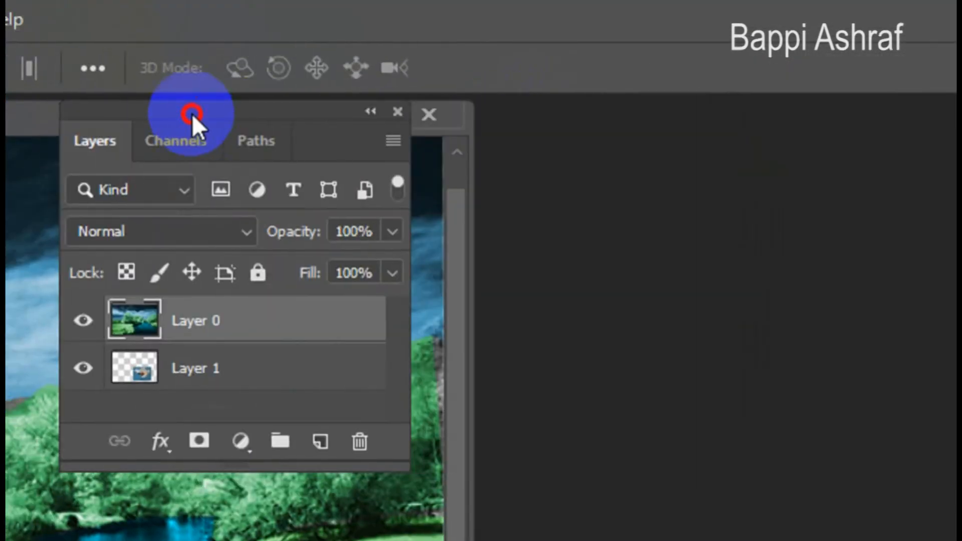
left_click(471, 232)
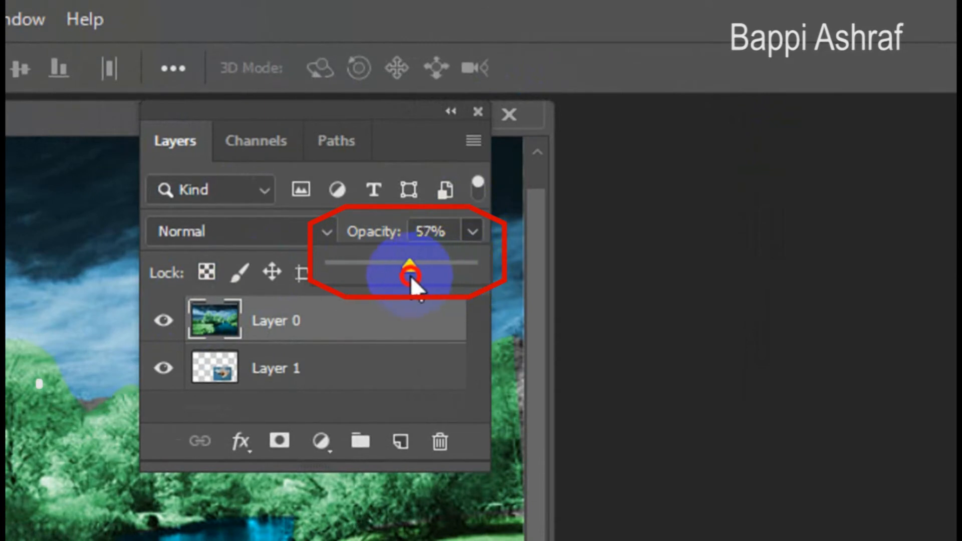
left_click_drag(395, 279, 396, 278)
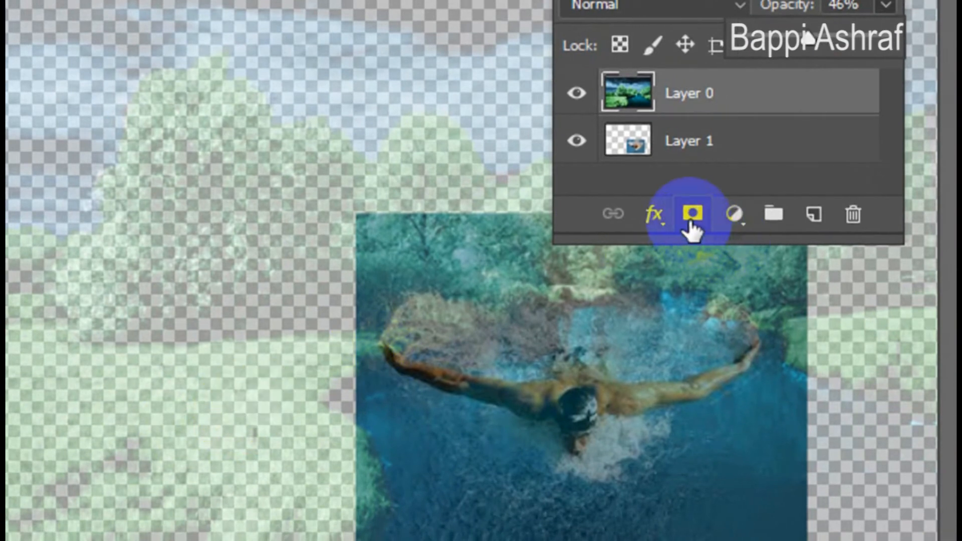
left_click(692, 215)
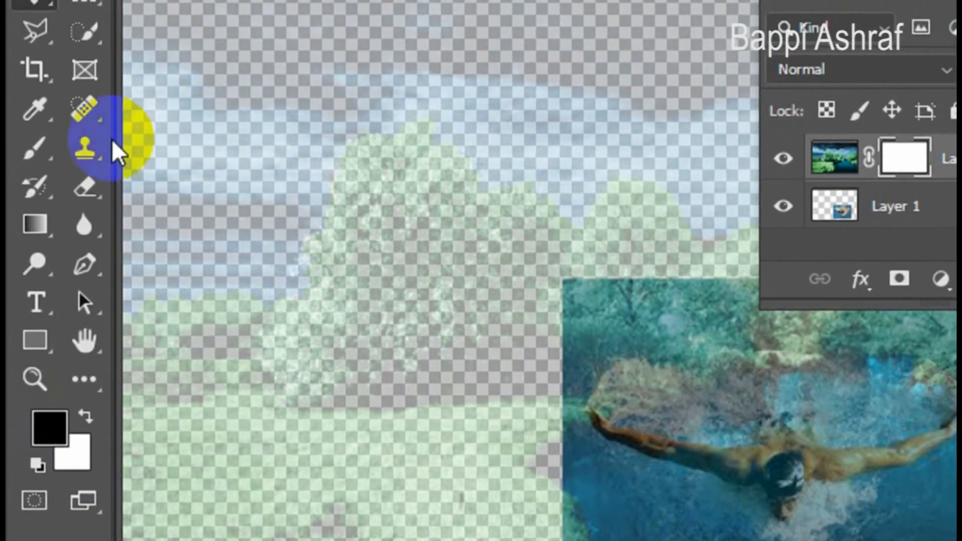
- Paint black with the Brush tool on the landscape's layer mask over the swimmer's arms, head, back and nearby splashes
left_click(45, 146)
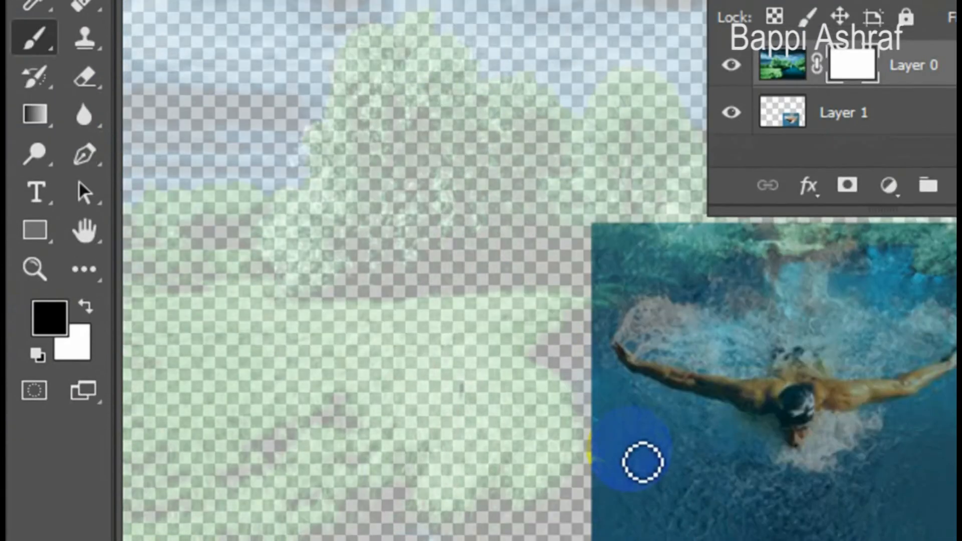
left_click_drag(642, 462, 610, 355)
left_click_drag(716, 380, 755, 381)
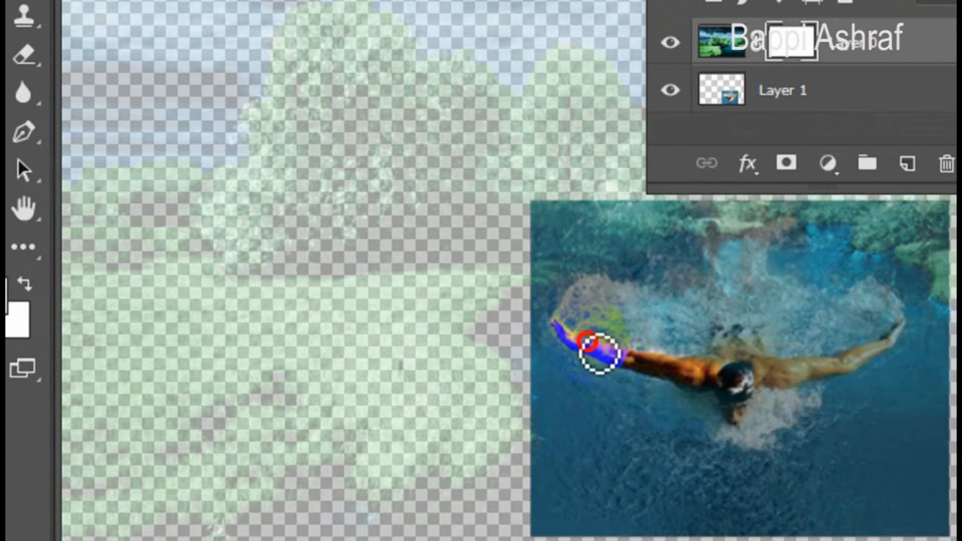
mouse_move(724, 415)
left_mouse_down()
mouse_move(741, 424)
mouse_move(725, 408)
mouse_move(755, 406)
mouse_move(758, 432)
left_mouse_up()
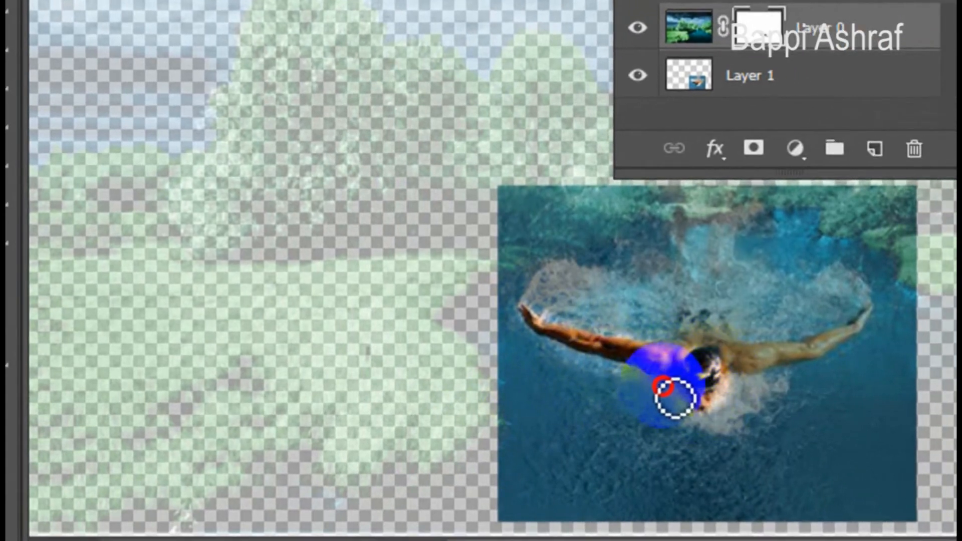
mouse_move(675, 398)
left_mouse_down()
mouse_move(740, 432)
mouse_move(773, 388)
mouse_move(715, 425)
left_mouse_up()
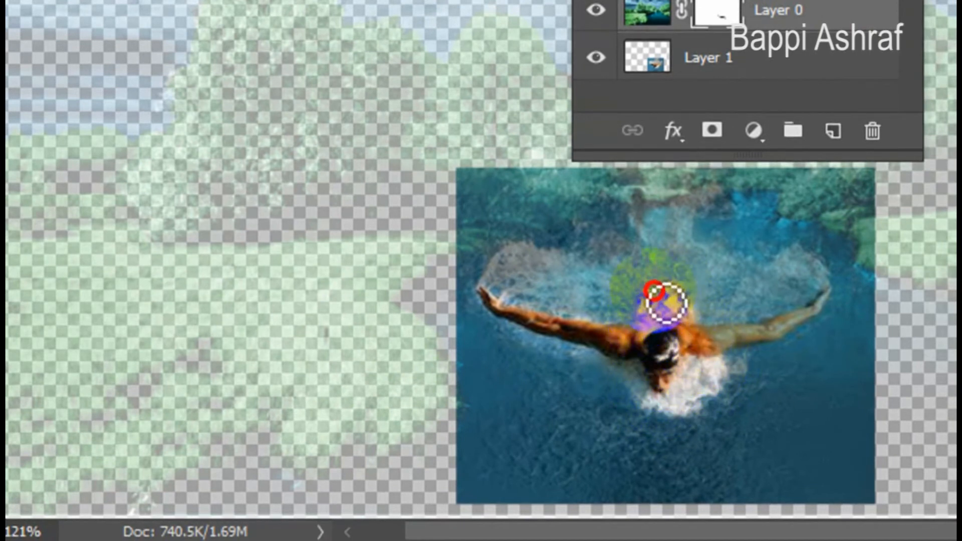
mouse_move(699, 340)
left_mouse_down()
mouse_move(743, 350)
mouse_move(828, 314)
left_mouse_up()
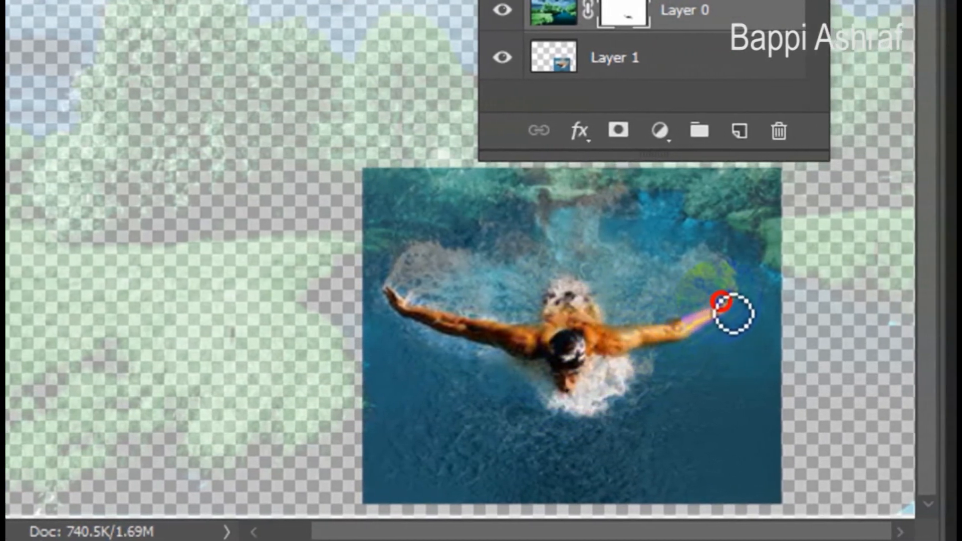
left_click_drag(733, 314, 741, 299)
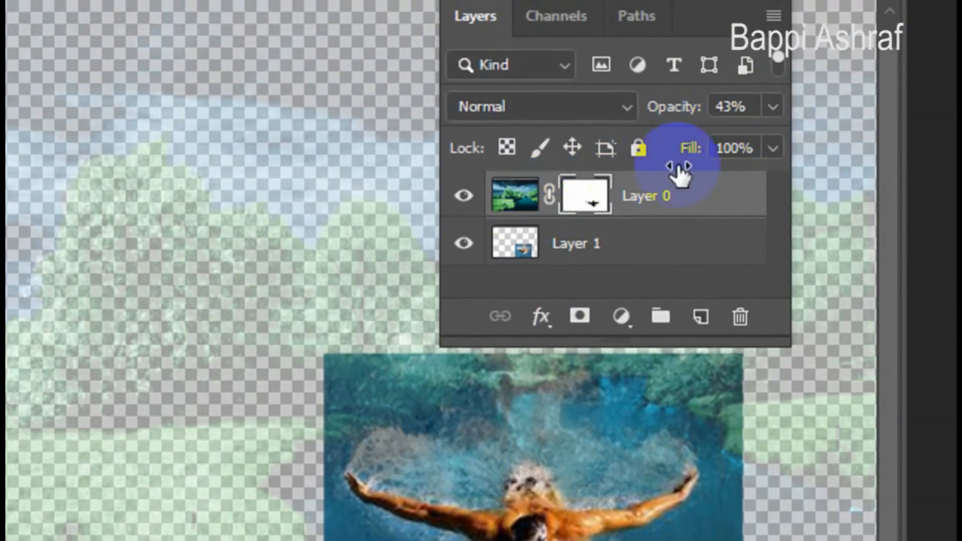
- Restore the landscape layer to full opacity and refine its mask around the swimmer with black strokes and white touch-ups
left_click(774, 102)
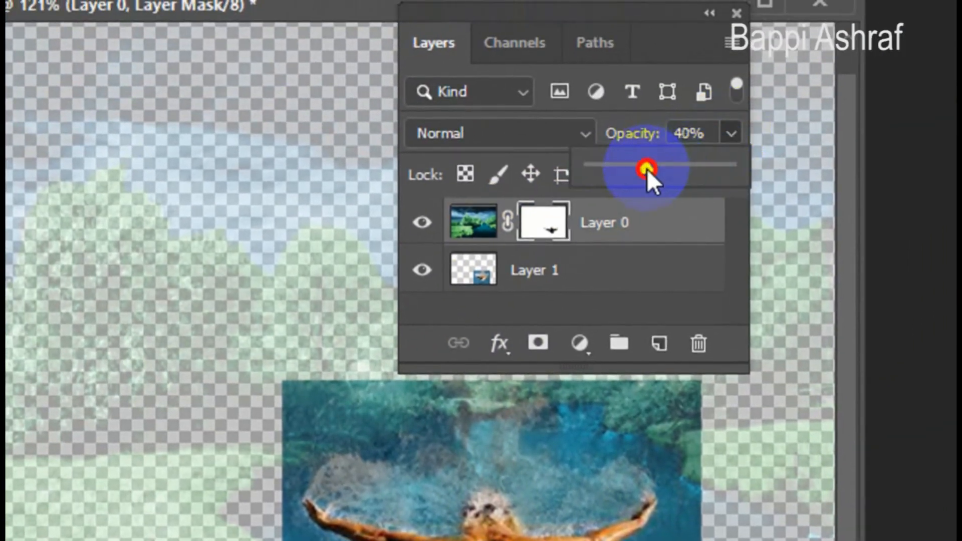
left_click_drag(647, 173, 759, 188)
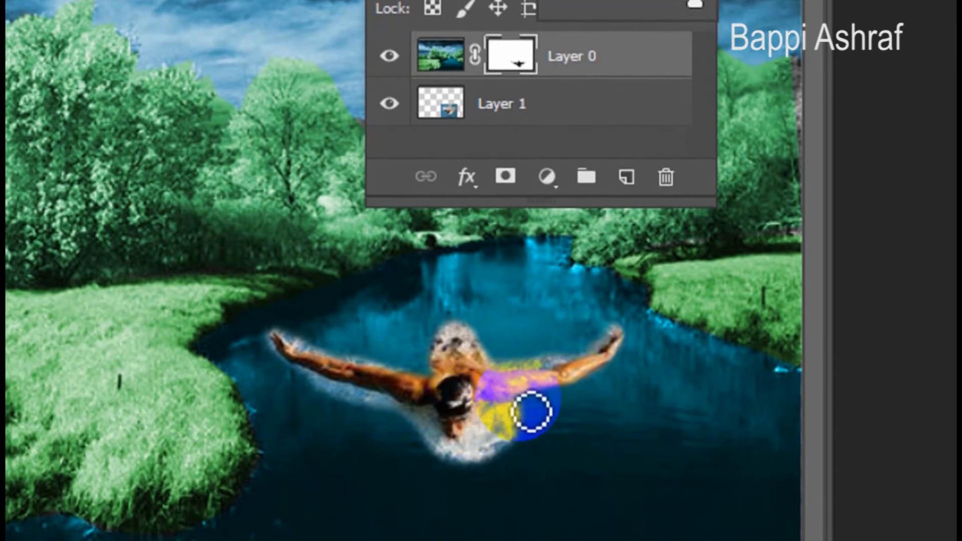
left_click(543, 396)
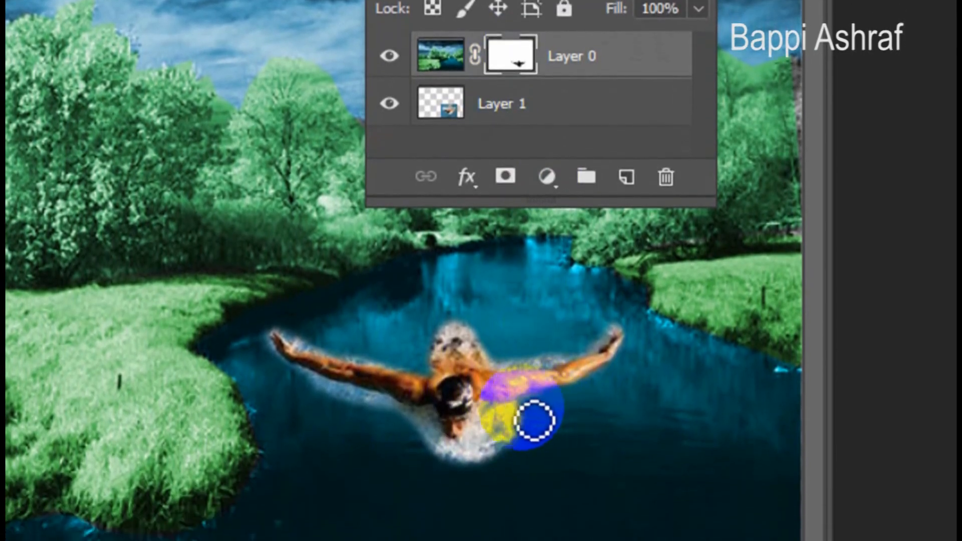
left_click(541, 391)
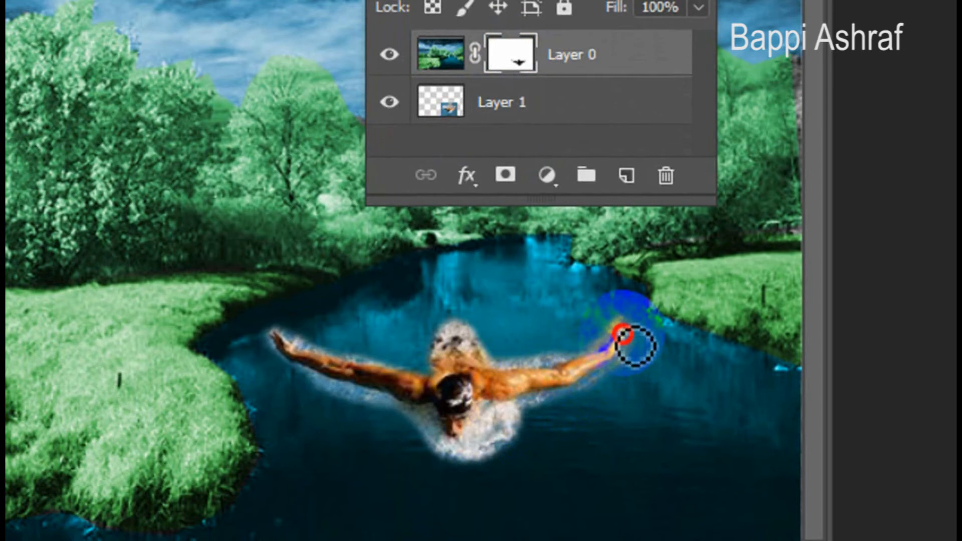
left_click_drag(462, 382, 497, 392)
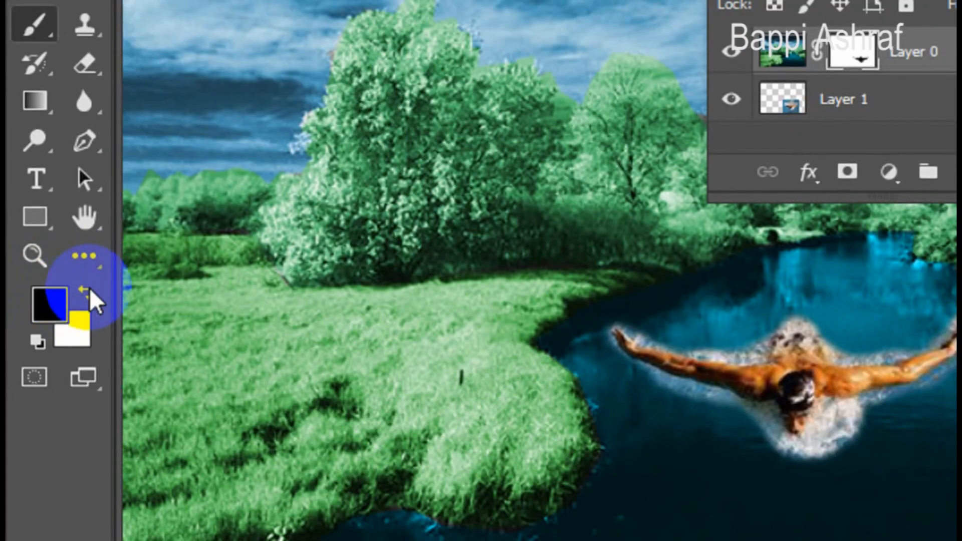
left_click(88, 288)
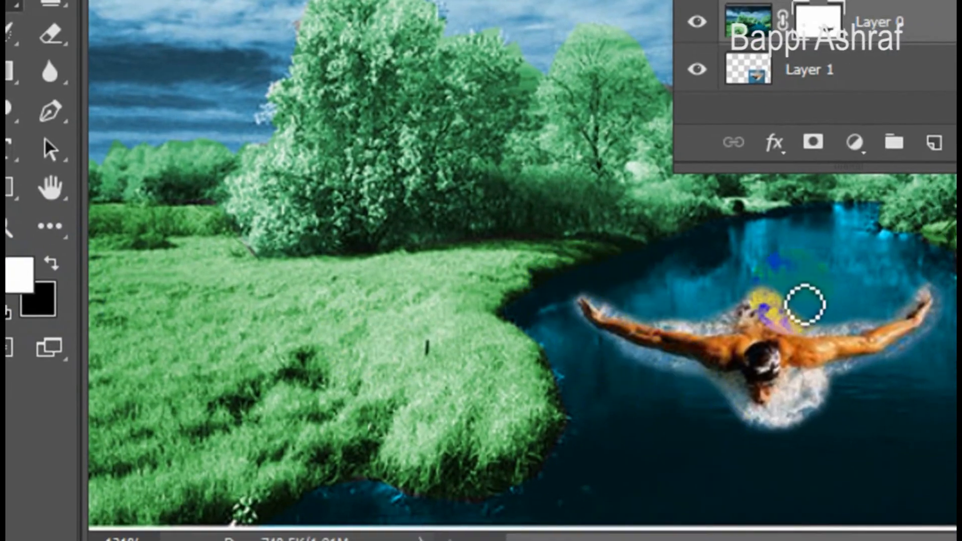
left_click(812, 323)
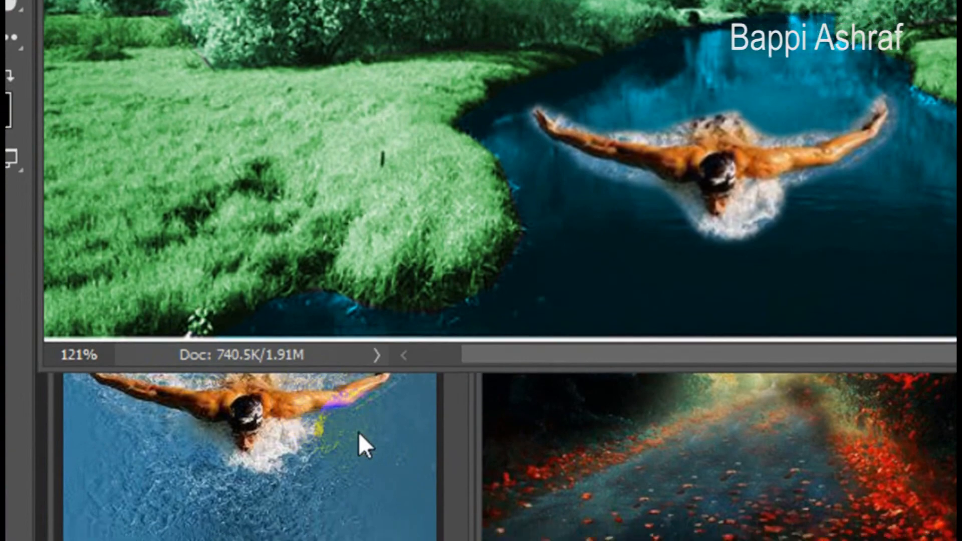
- Copy the autumn road picture from Image24_Root3 into the landscape document and scale it up over the canvas
left_click(622, 468)
left_click(37, 120)
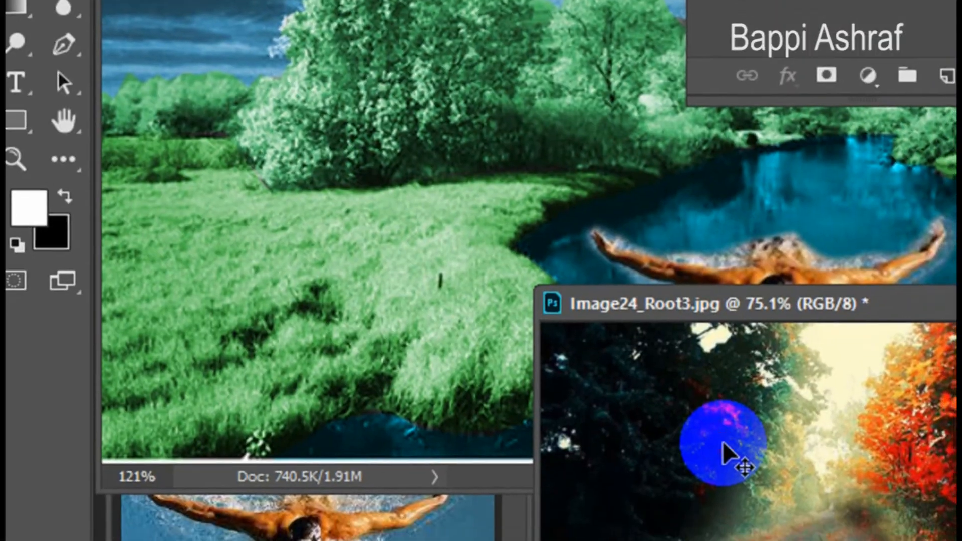
left_click_drag(759, 423, 566, 98)
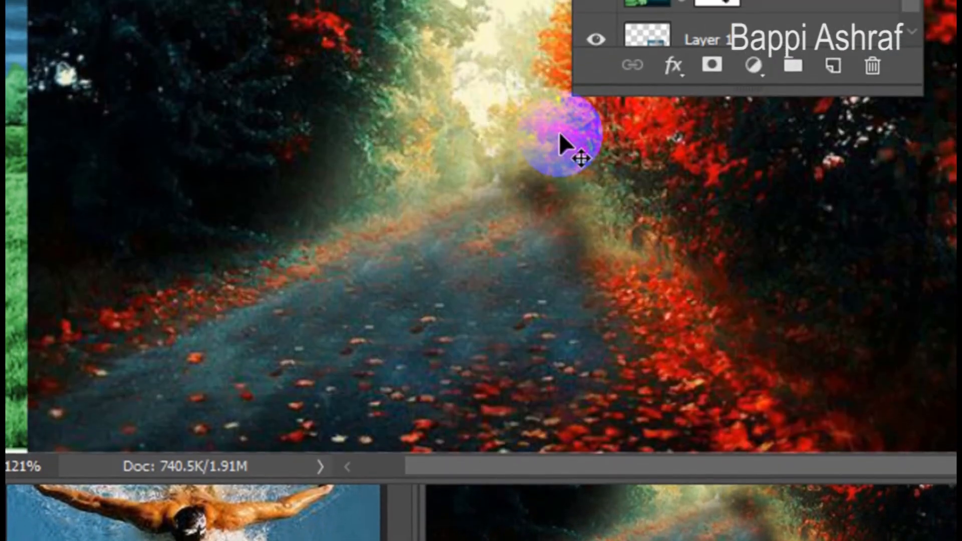
left_click_drag(615, 120, 617, 95)
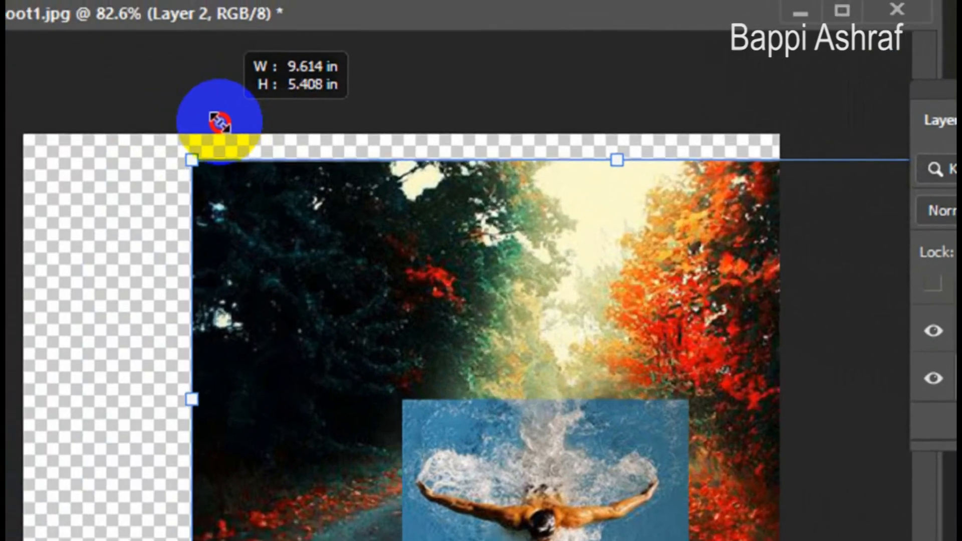
left_click_drag(215, 122, 172, 151)
mouse_move(614, 153)
left_mouse_down()
mouse_move(614, 140)
mouse_move(604, 146)
left_mouse_up()
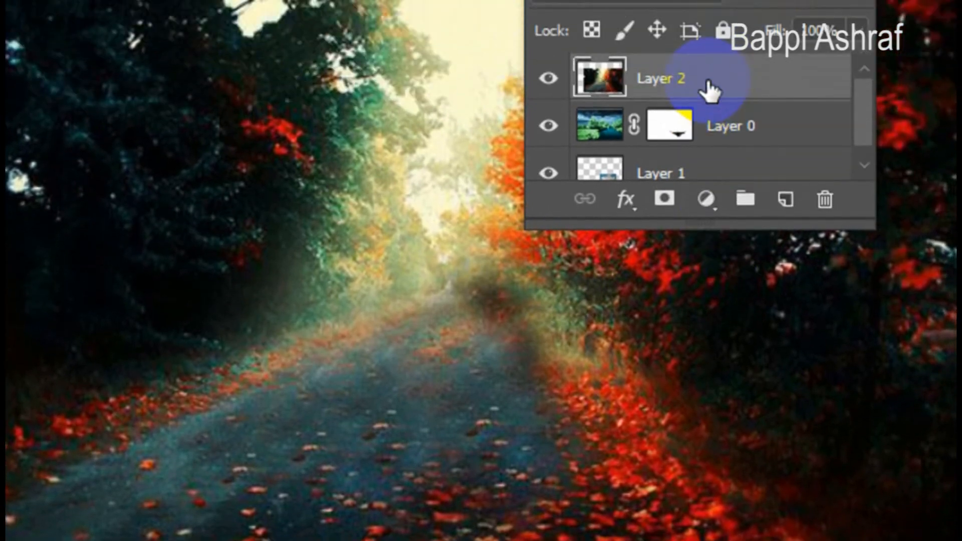
- Place the autumn layer beneath the swimmer layer and lower the landscape layer's opacity to 54%
left_click_drag(715, 125, 721, 240)
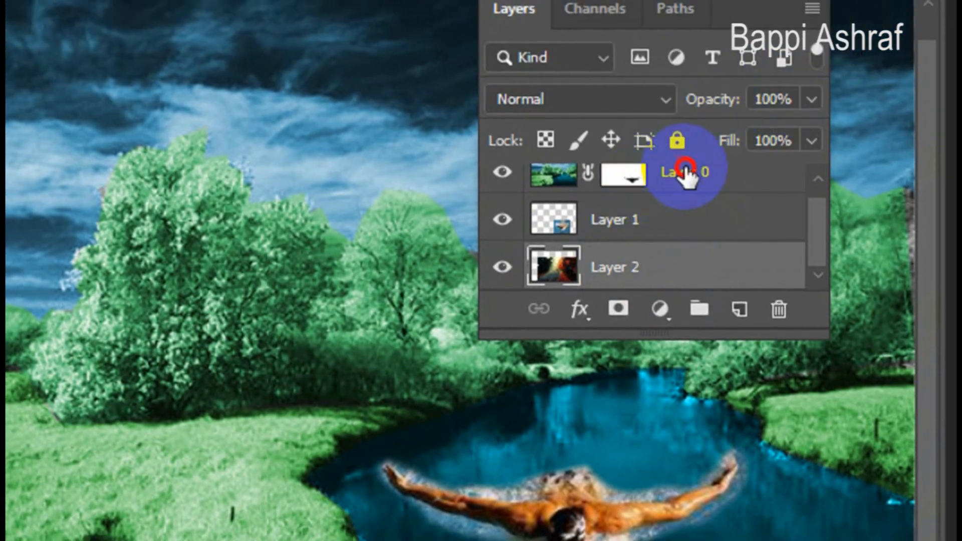
left_click(727, 121)
left_click(780, 111)
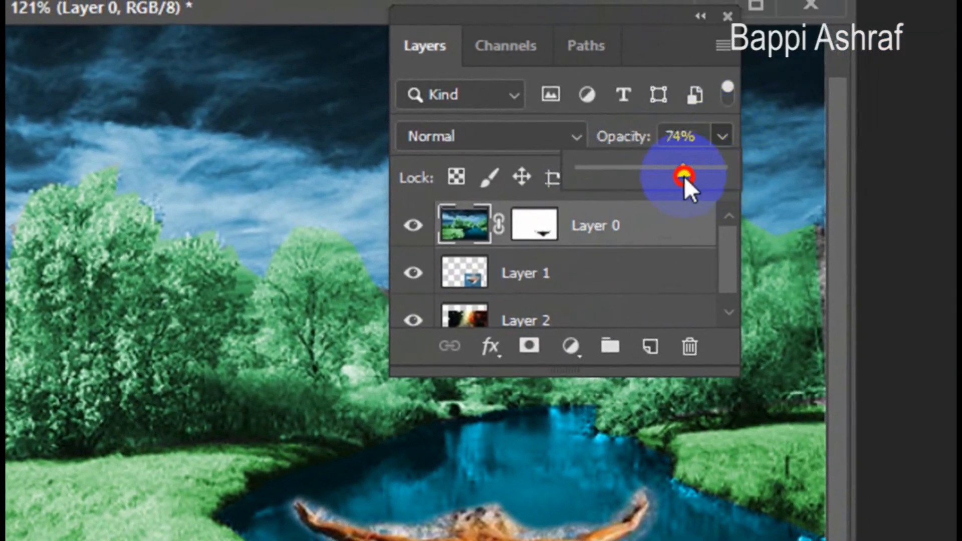
left_click_drag(684, 177, 658, 181)
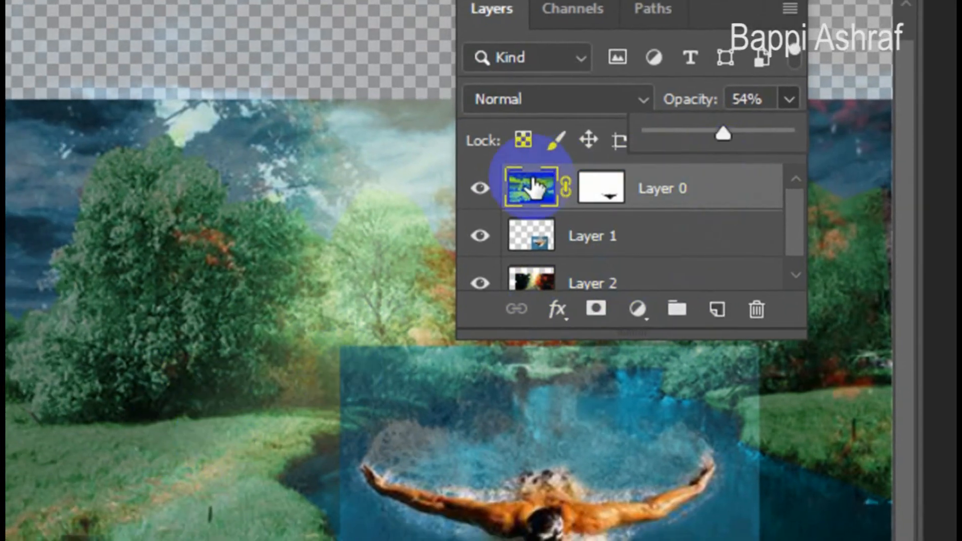
- Enlarge and reposition the autumn layer so its fallen leaves lie beneath the grass and river
left_click(604, 189)
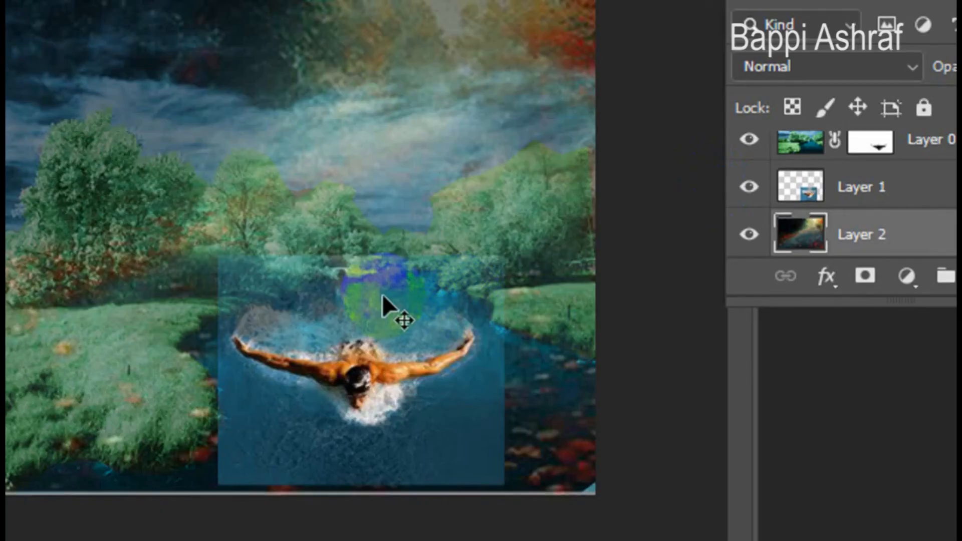
left_click(558, 347)
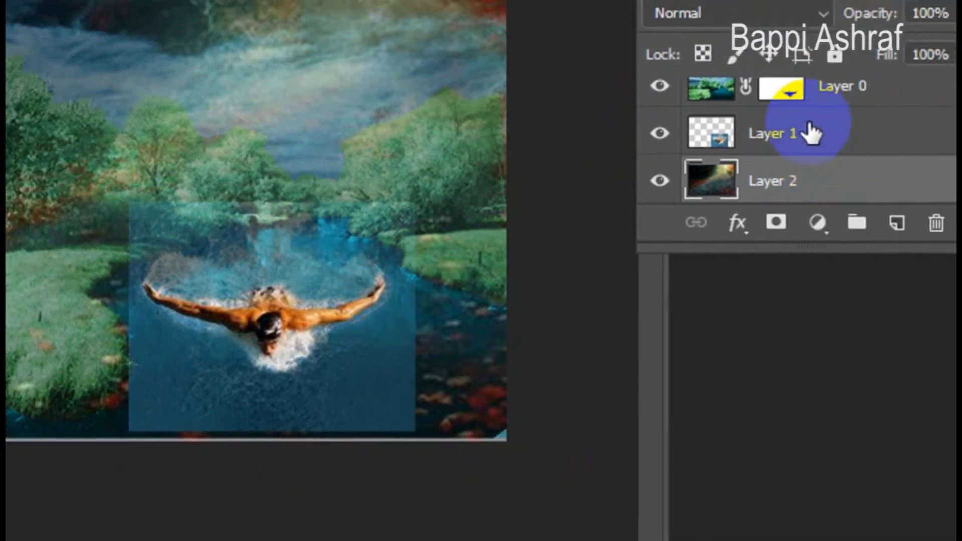
- Paint black with the Brush tool on the landscape's layer mask to reveal autumn leaves, and raise the landscape layer's opacity
left_click(928, 76)
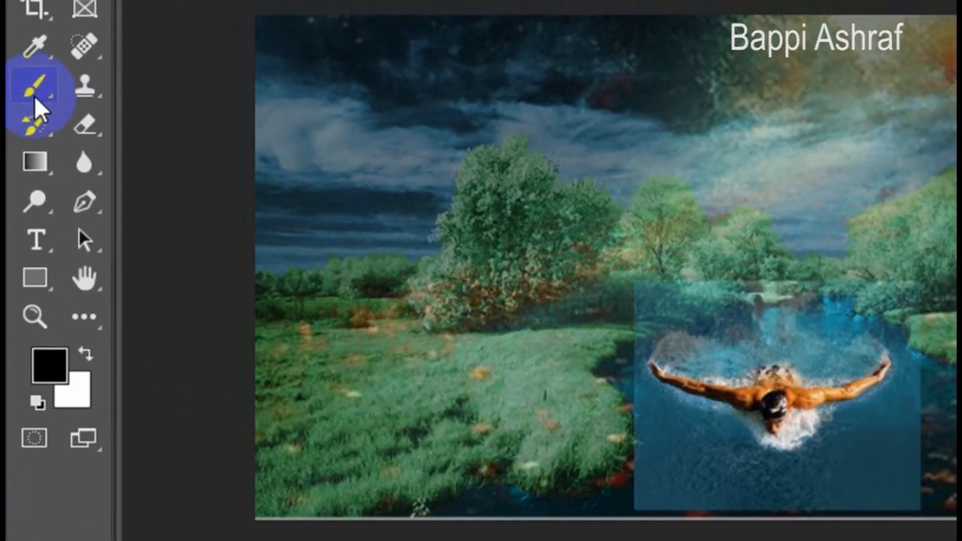
left_click(34, 11)
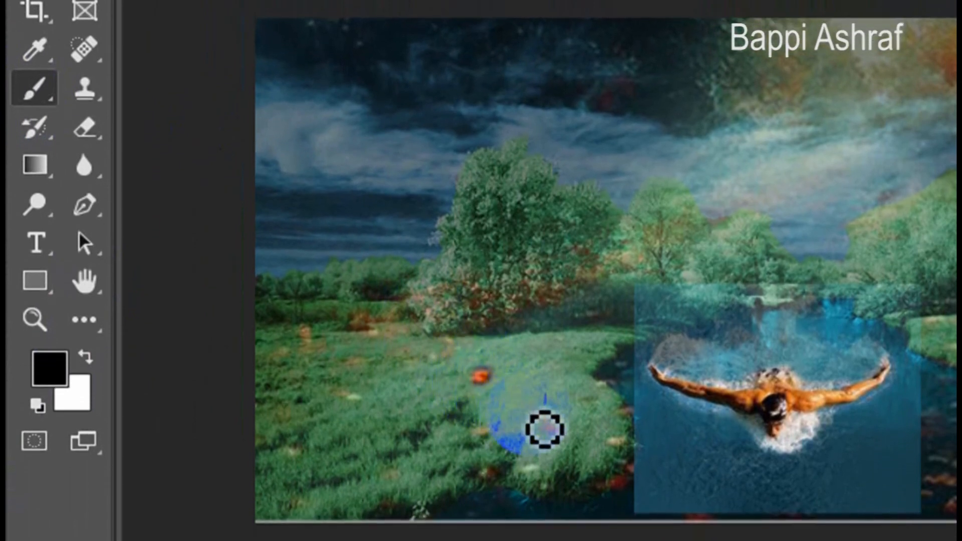
left_click(536, 438)
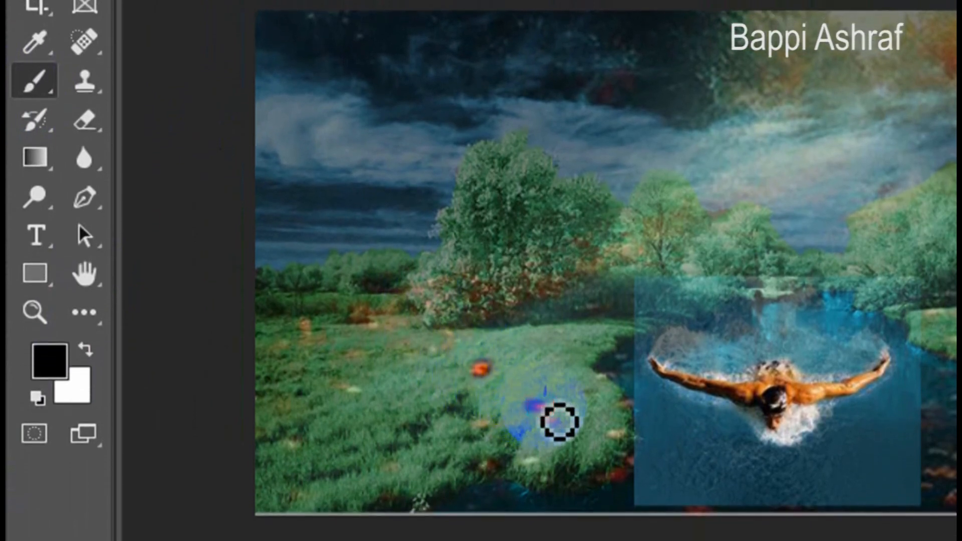
left_click(552, 451)
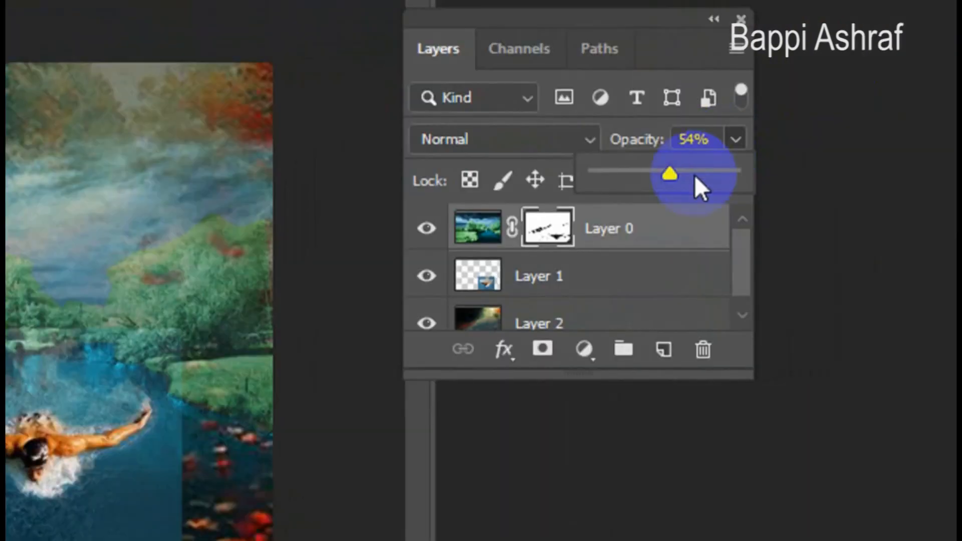
left_click_drag(695, 176, 735, 169)
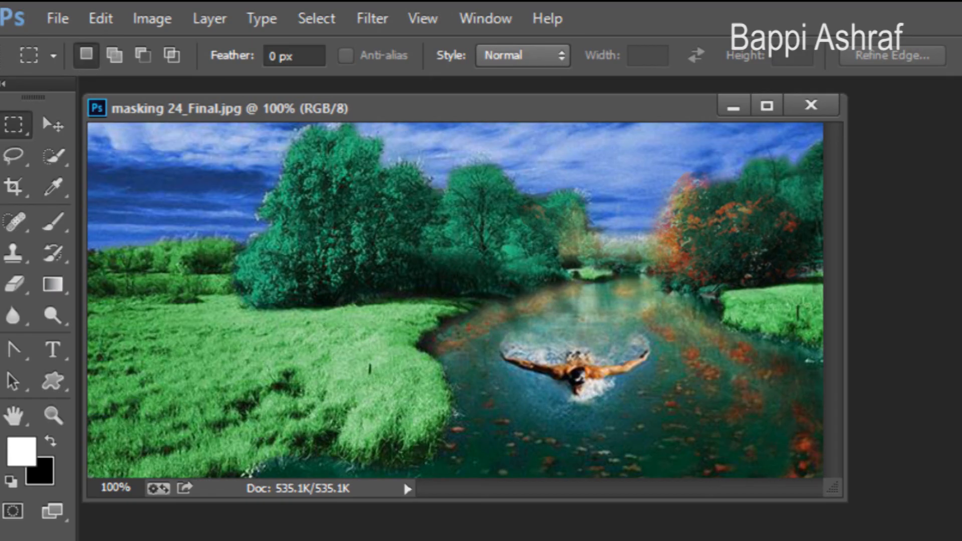